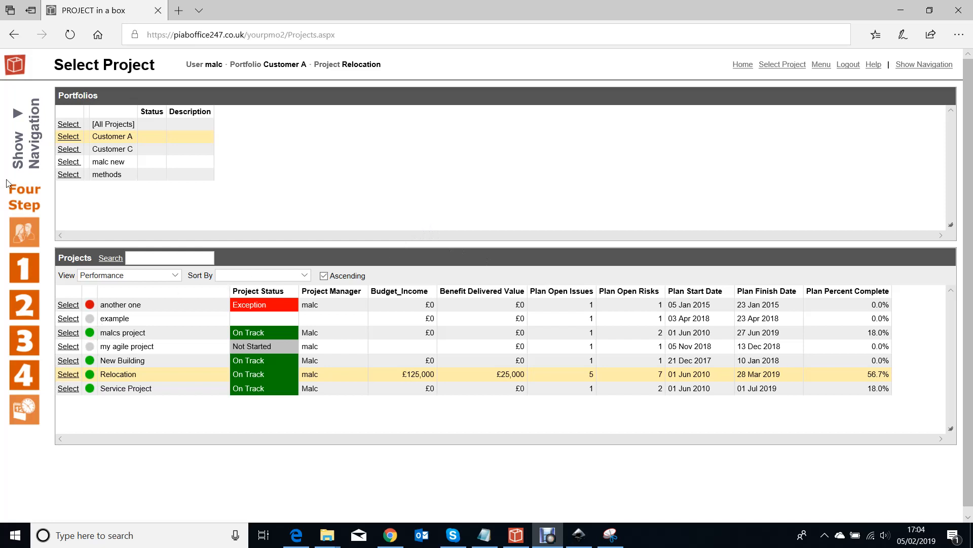
# Preview Project Schedule Risks and Issues.spn from the Relocation project's Daily Log and Project Controls document
pyautogui.click(16, 273)
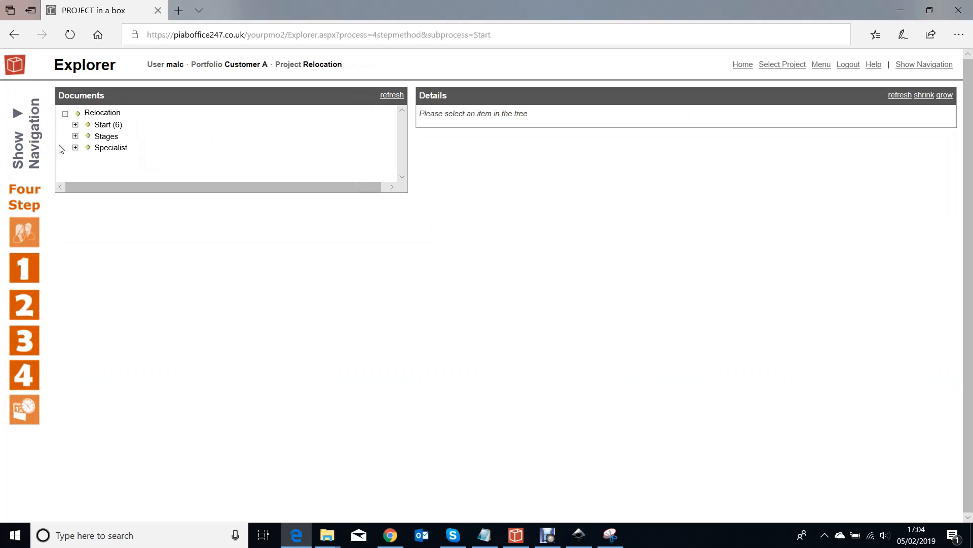
pyautogui.click(76, 124)
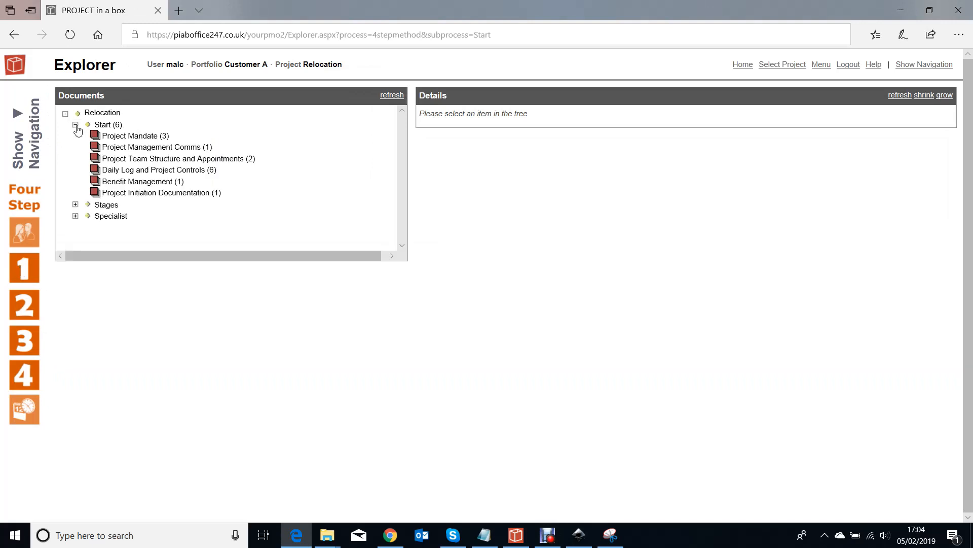
pyautogui.click(191, 174)
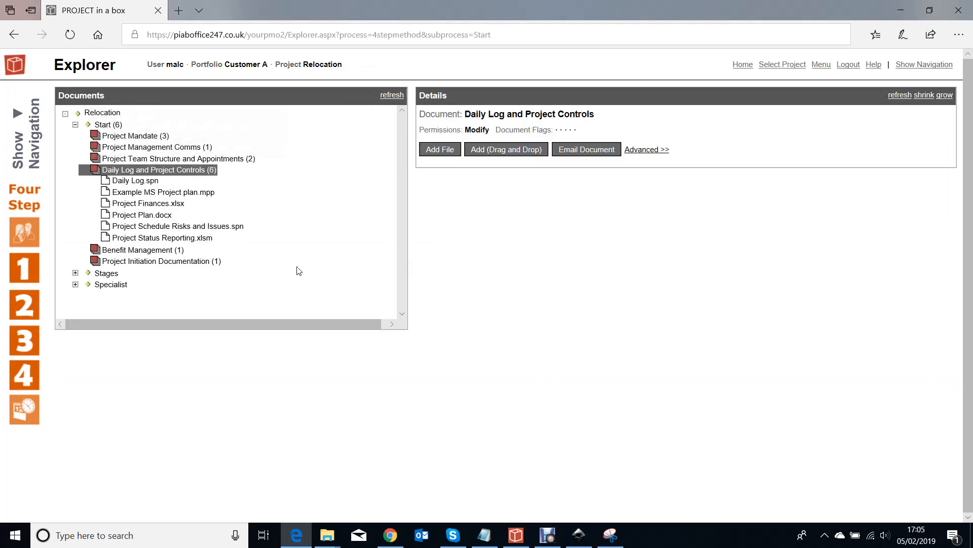
pyautogui.click(187, 228)
# Review the tasks, risks and issues sections of the previewed project schedule
pyautogui.scroll(-1, 833, 263)
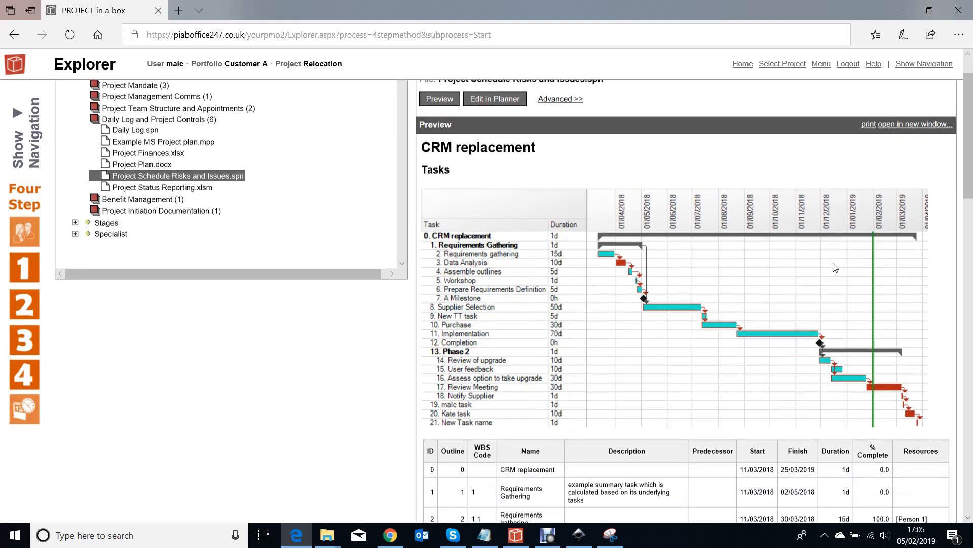
pyautogui.scroll(-2, 835, 267)
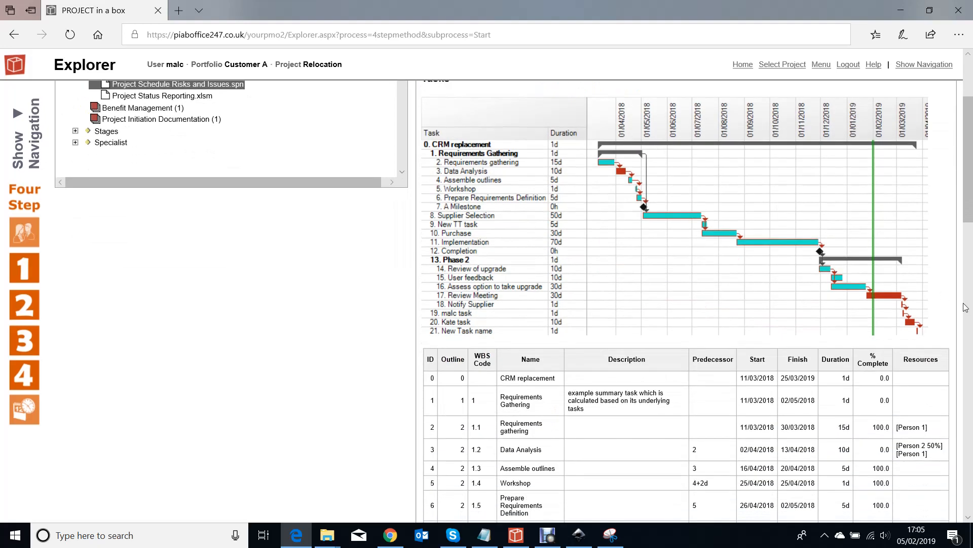
pyautogui.scroll(-15, 638, 250)
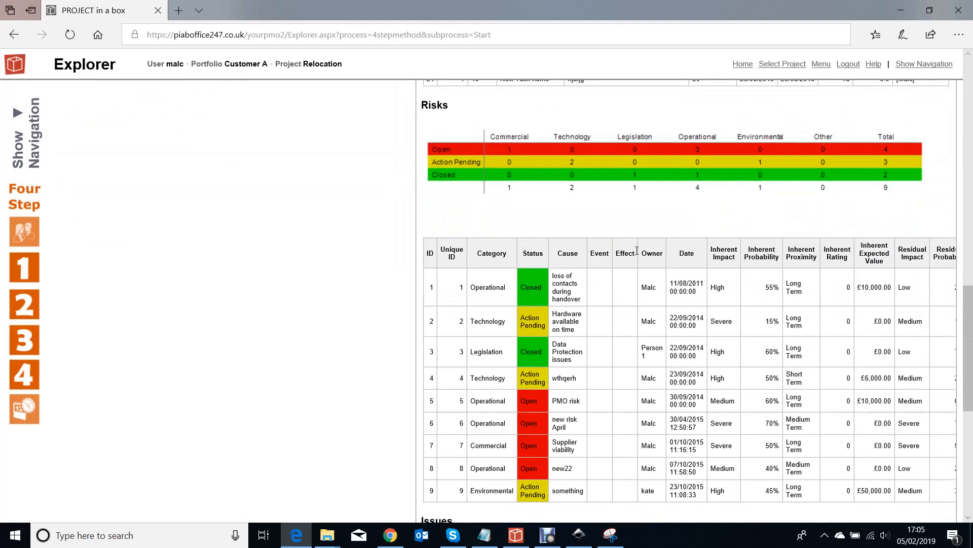
pyautogui.scroll(-8, 523, 448)
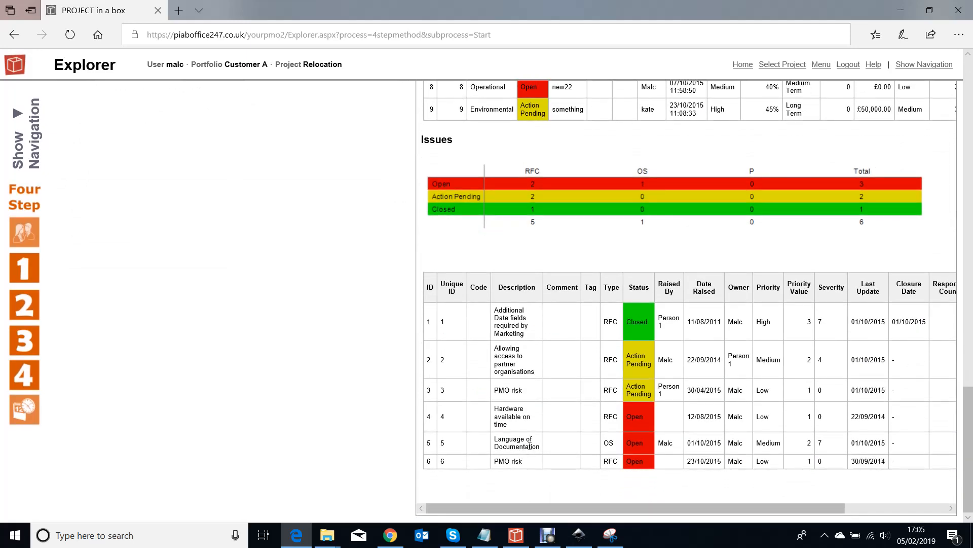
pyautogui.scroll(12, 529, 446)
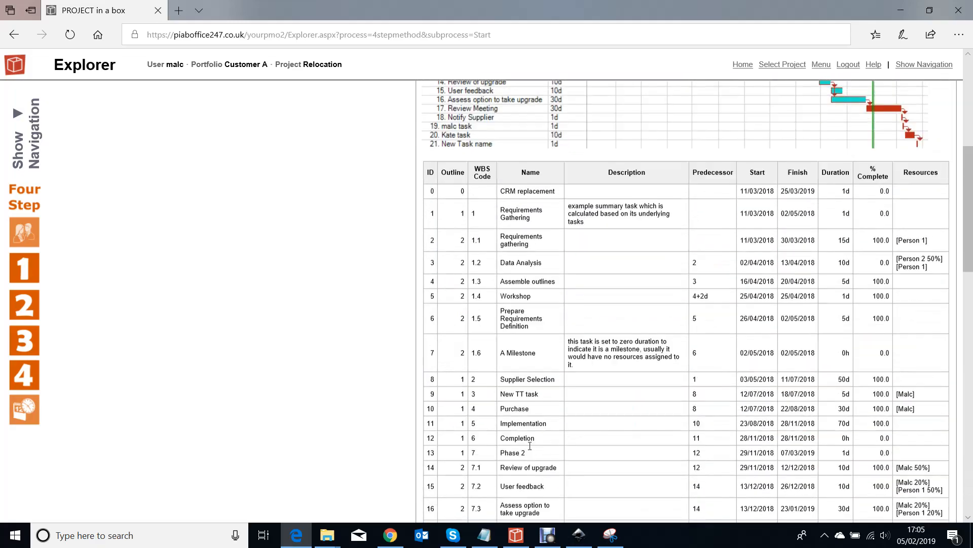
pyautogui.scroll(7, 529, 446)
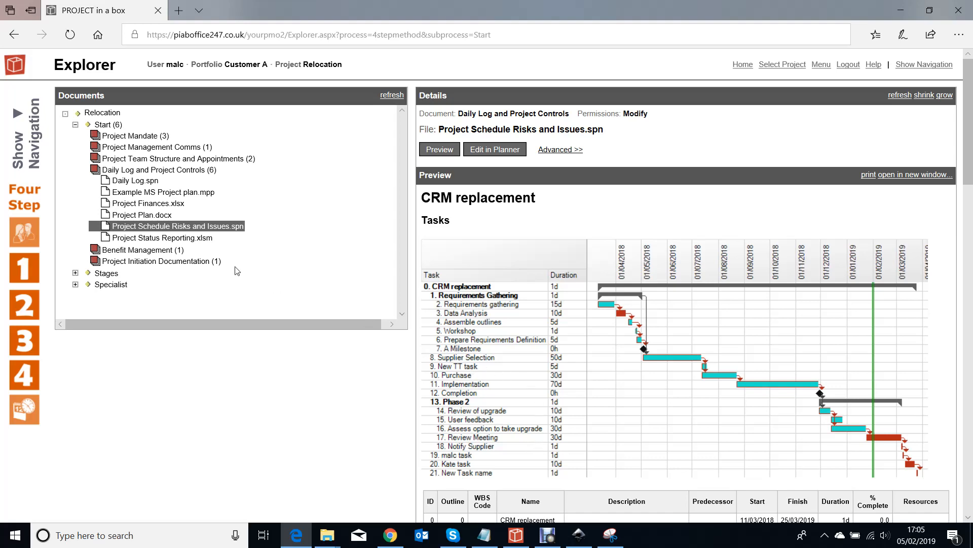
# Preview Project Finances.xlsx on worksheets 2 and 4, and review the income, costs and contingency sections under Actuals
pyautogui.click(159, 205)
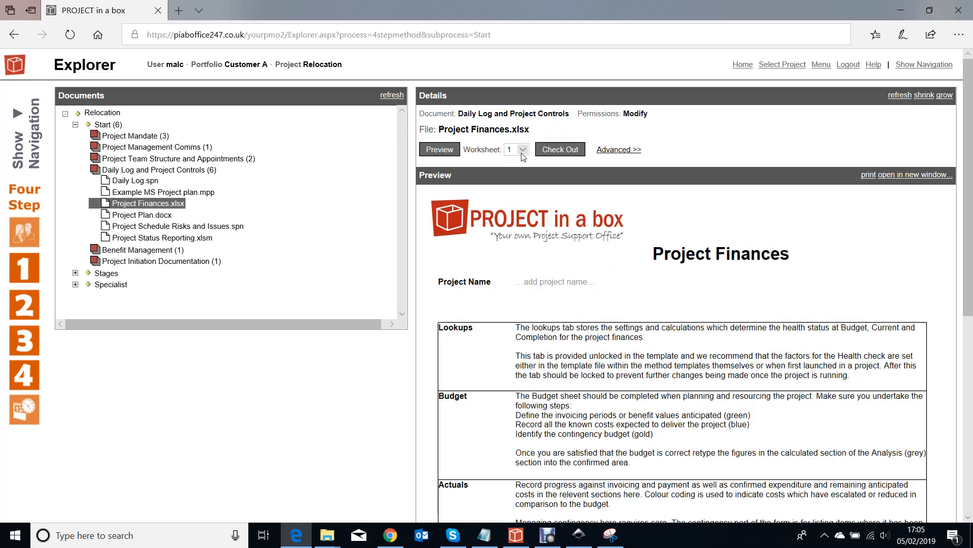
pyautogui.click(522, 151)
pyautogui.click(511, 159)
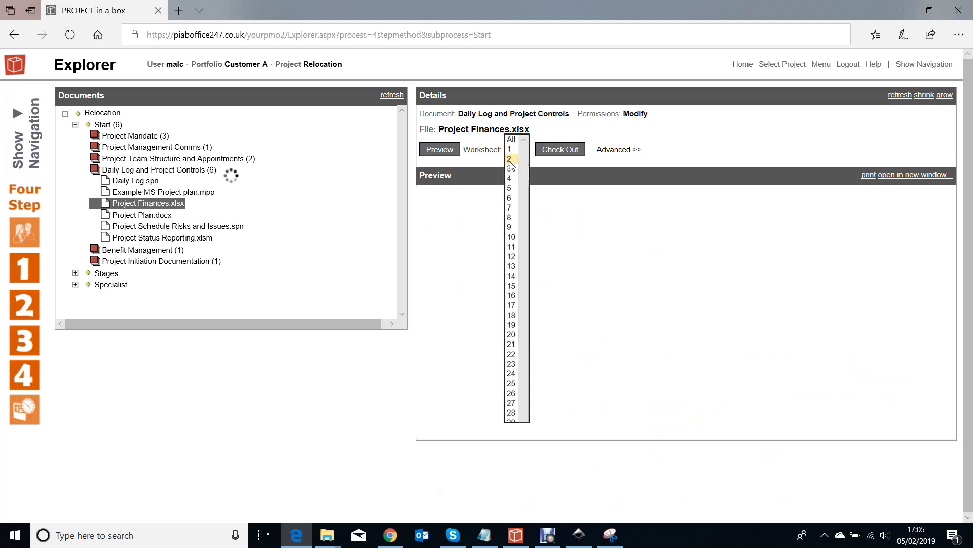
pyautogui.click(523, 151)
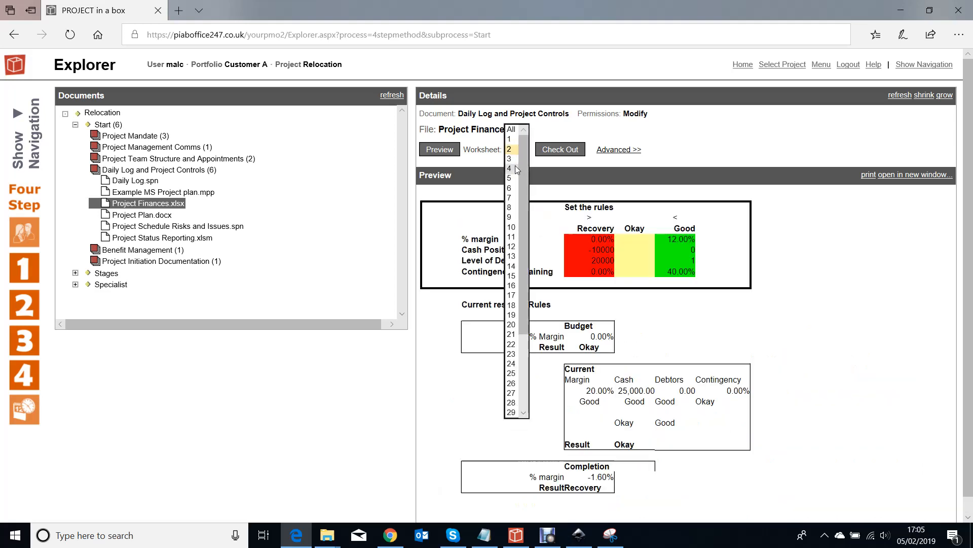
pyautogui.click(511, 169)
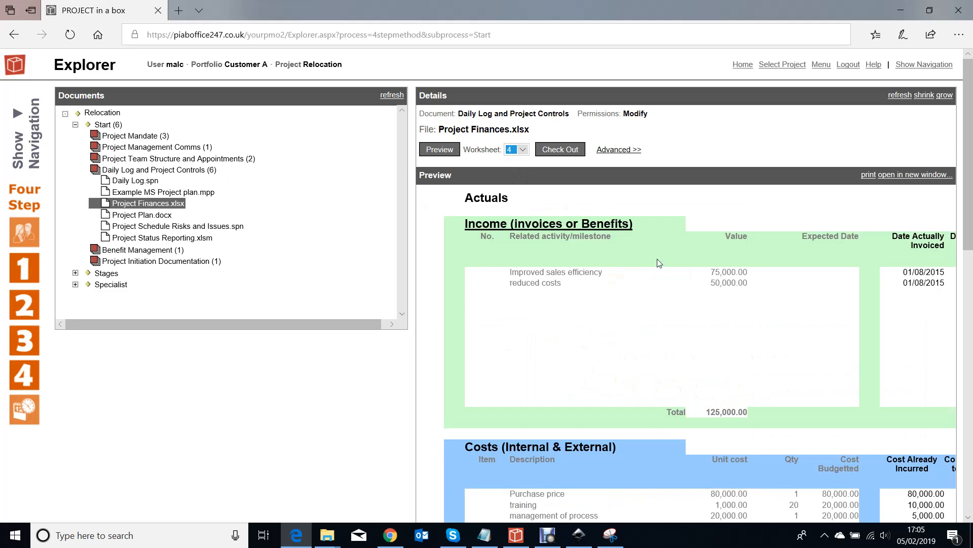
pyautogui.scroll(-2, 659, 264)
pyautogui.scroll(-5, 658, 265)
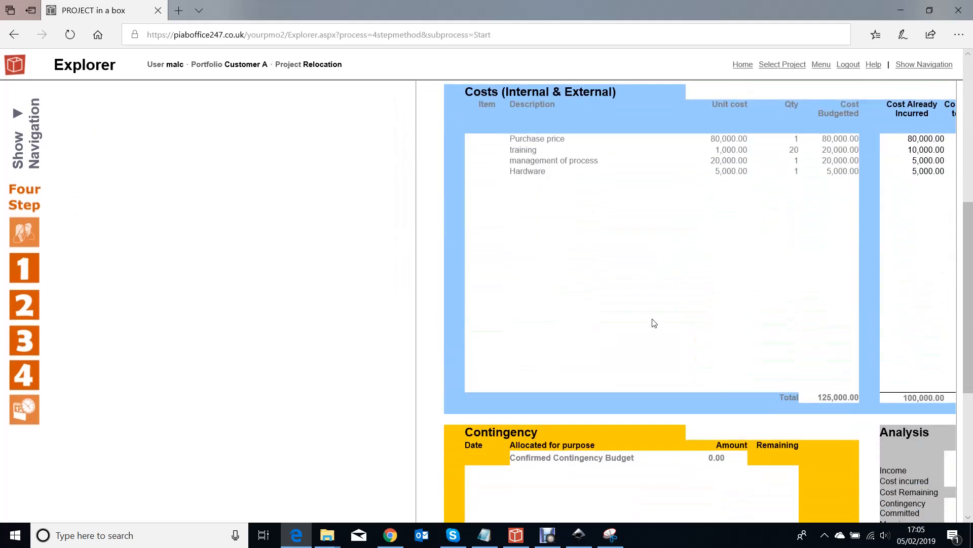
pyautogui.scroll(-4, 654, 324)
pyautogui.scroll(10, 657, 333)
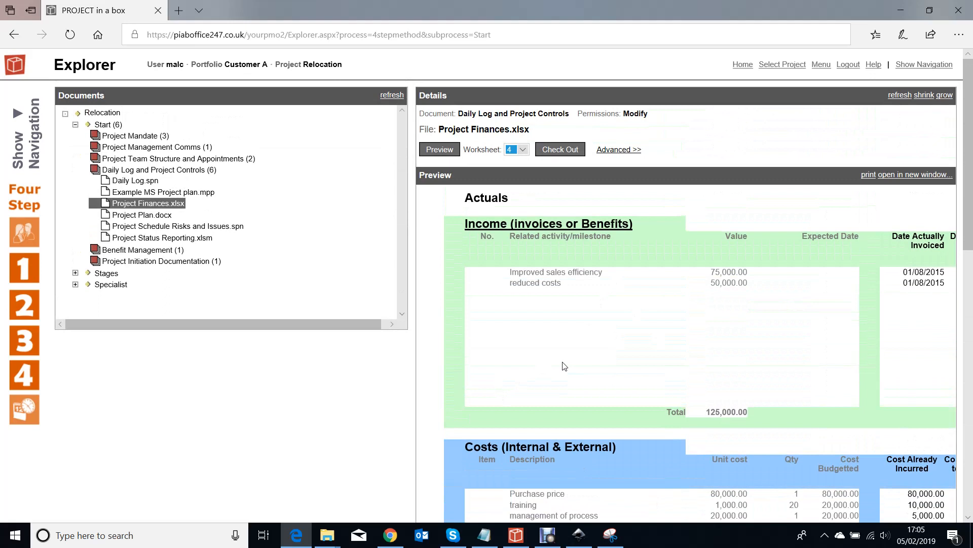
# Preview worksheet 3 of Benefits Register.xlsx from the Benefit Management document
pyautogui.click(131, 254)
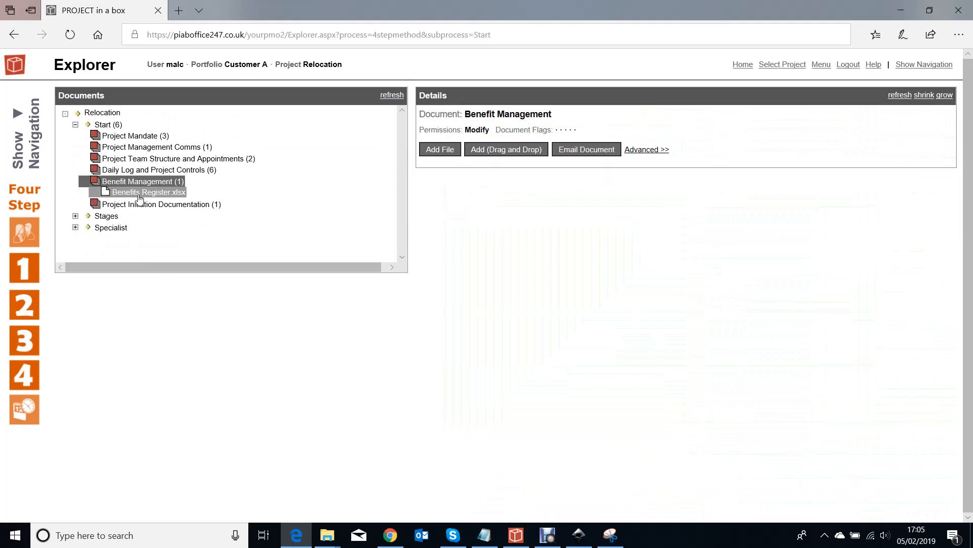
pyautogui.click(139, 193)
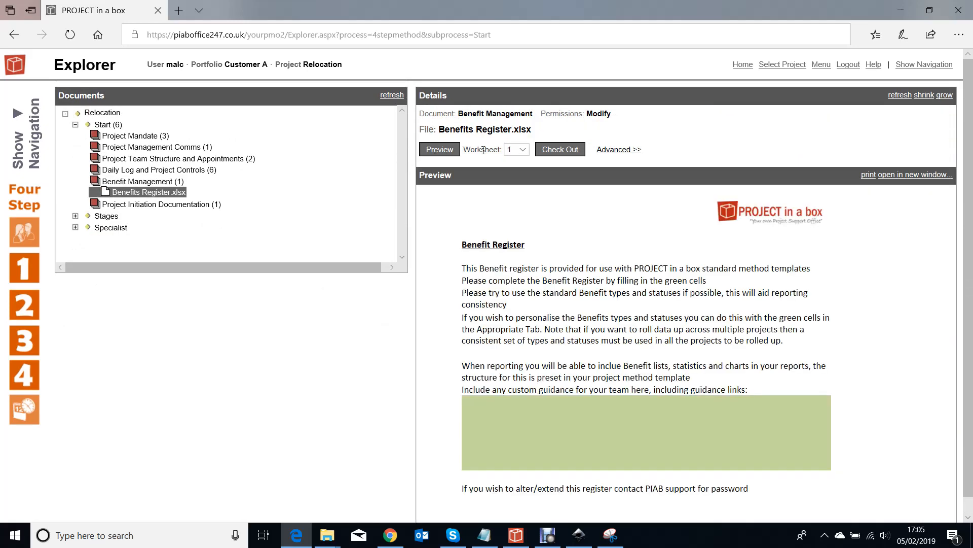
pyautogui.click(518, 149)
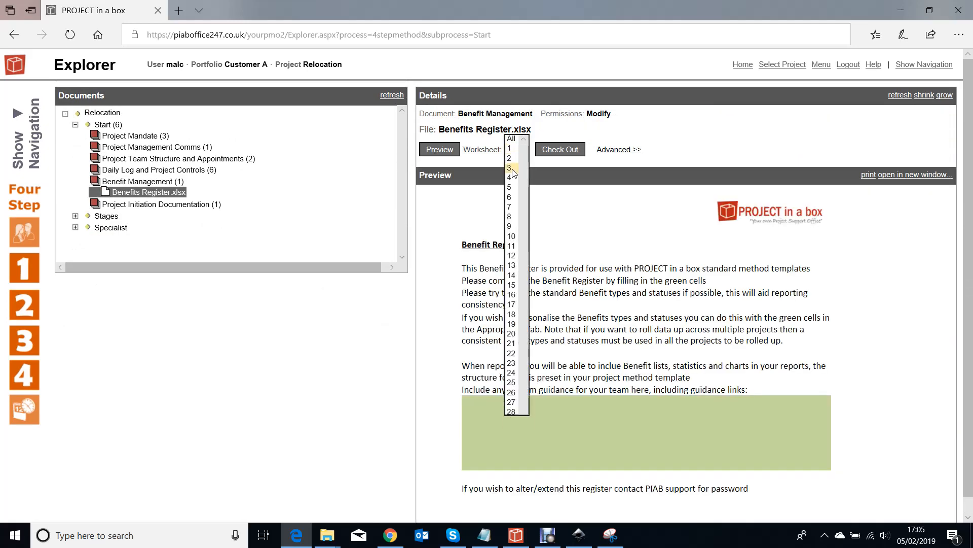
pyautogui.click(512, 169)
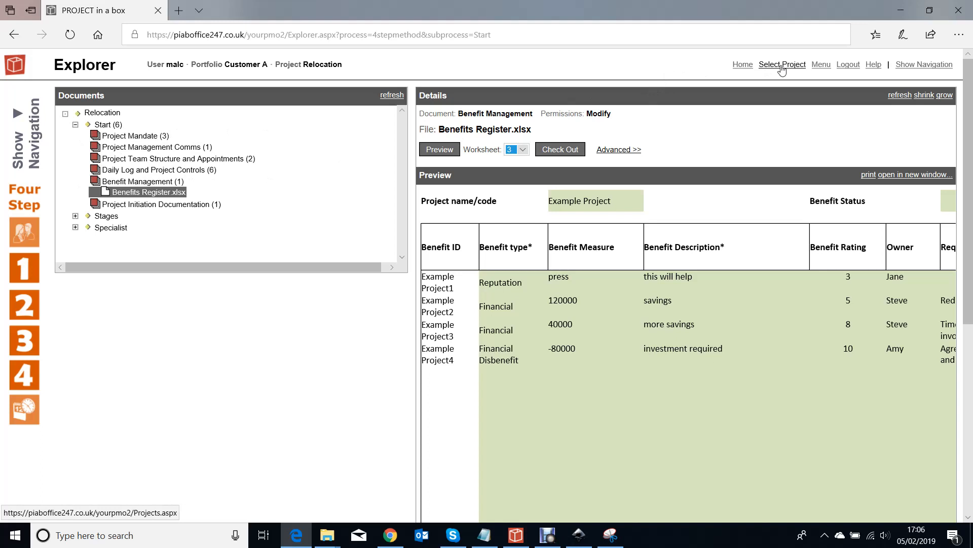
# Show the spreadsheets configured in the Relocation project's Project Reporting Info
pyautogui.click(820, 65)
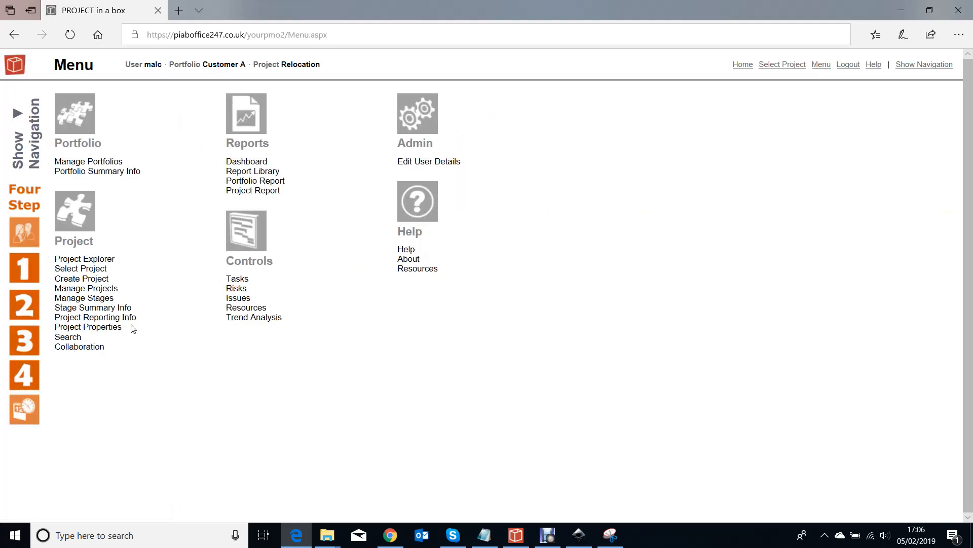
pyautogui.click(100, 318)
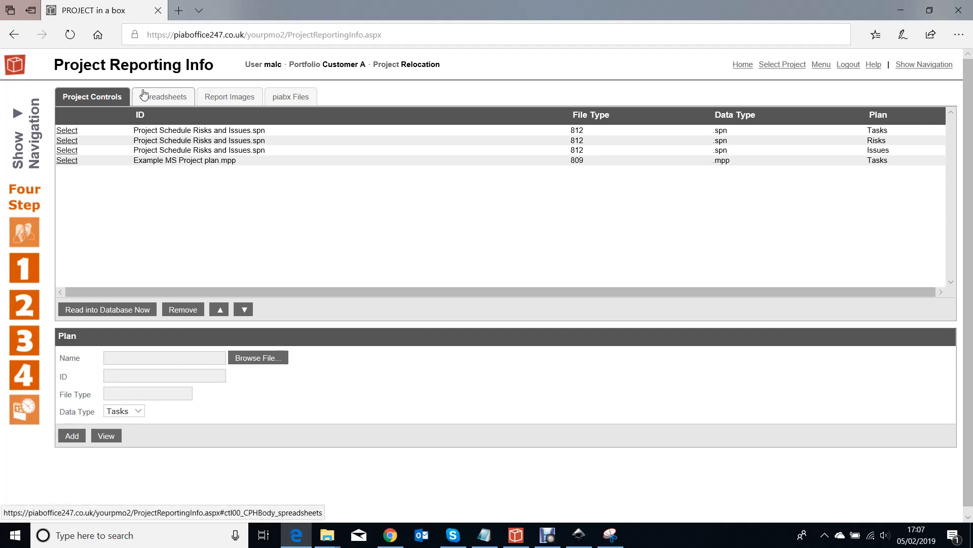
pyautogui.click(159, 97)
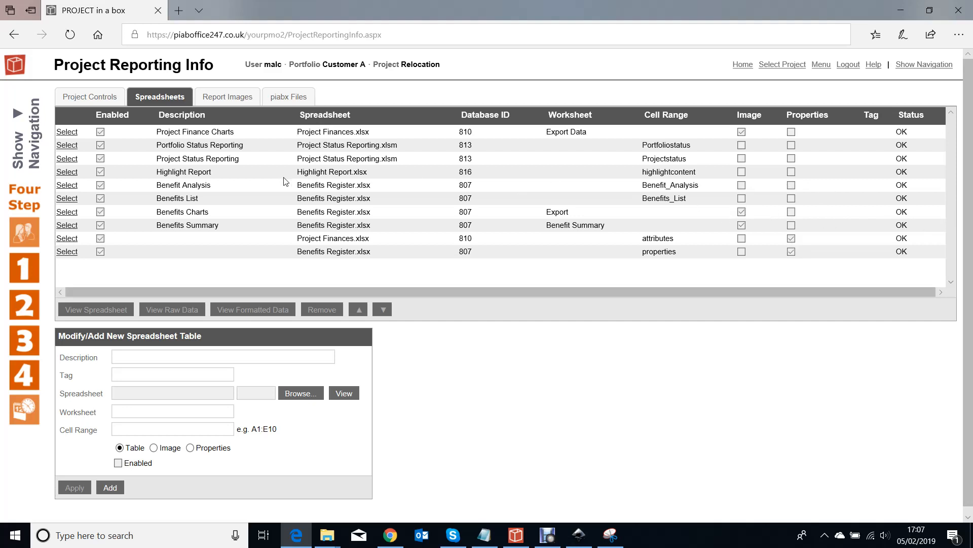
# View the raw data of the Benefits List table, examine its rows and columns, and close the data window
pyautogui.click(71, 198)
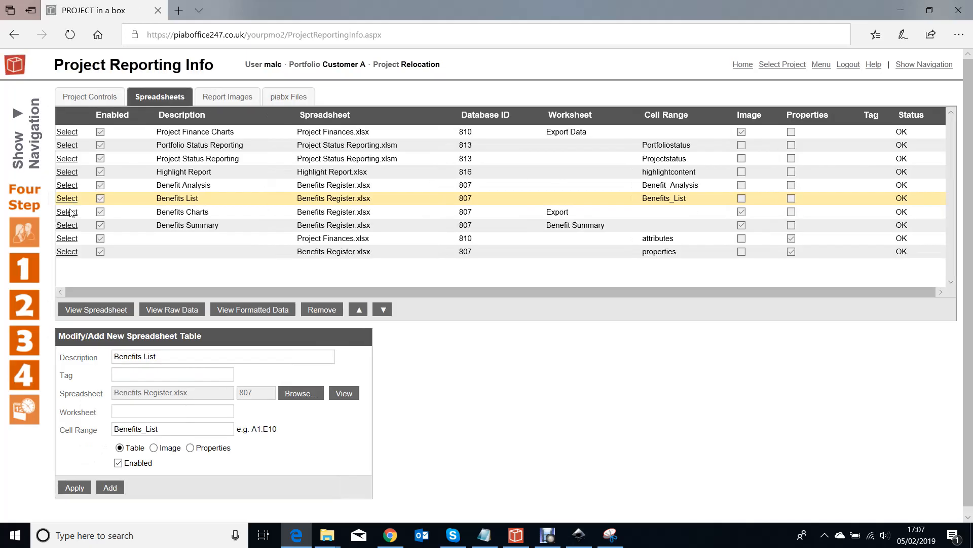
pyautogui.click(172, 309)
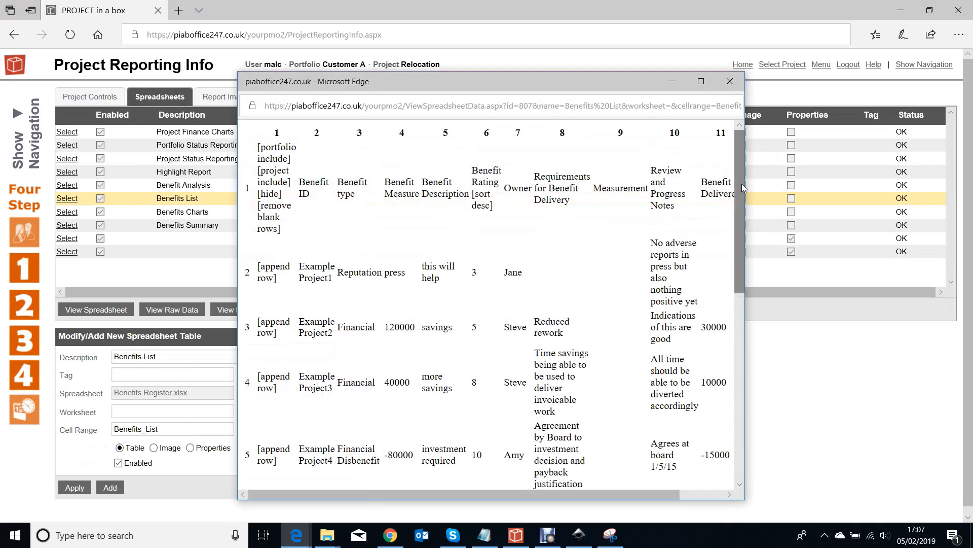
pyautogui.moveTo(746, 174); pyautogui.dragTo(951, 173)
pyautogui.scroll(-2, 657, 198)
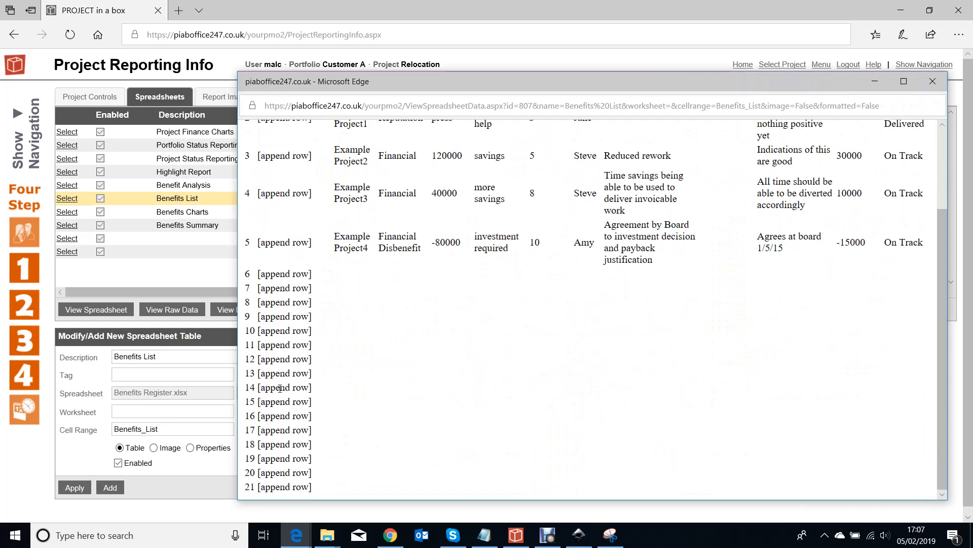
pyautogui.scroll(3, 280, 388)
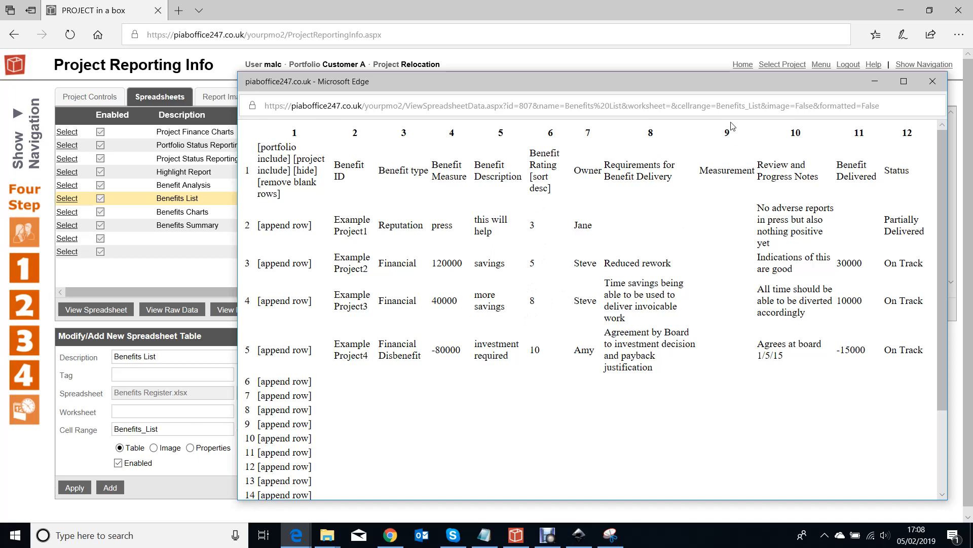
pyautogui.moveTo(727, 87); pyautogui.dragTo(602, 84)
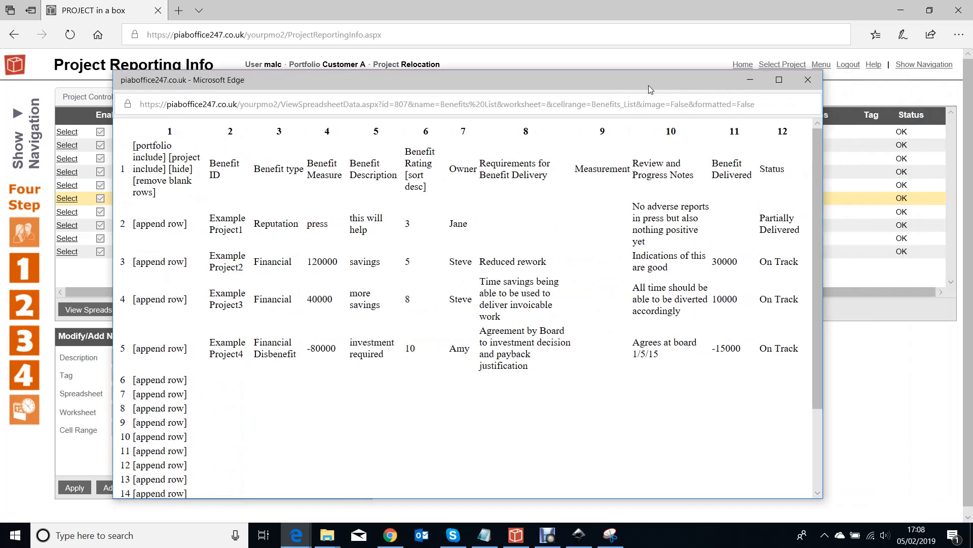
pyautogui.click(808, 80)
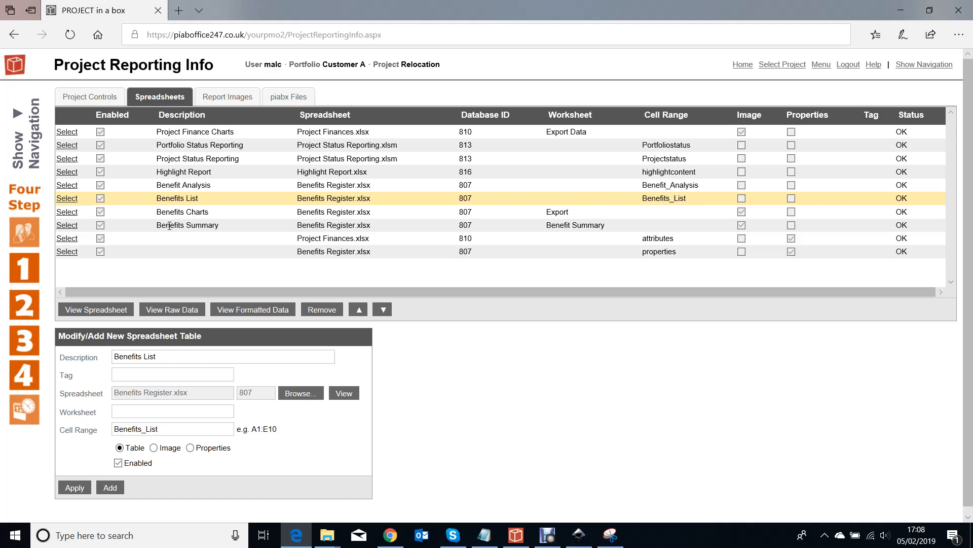
# View the raw data of the Benefits Register.xlsx properties range, and close the data window
pyautogui.click(68, 252)
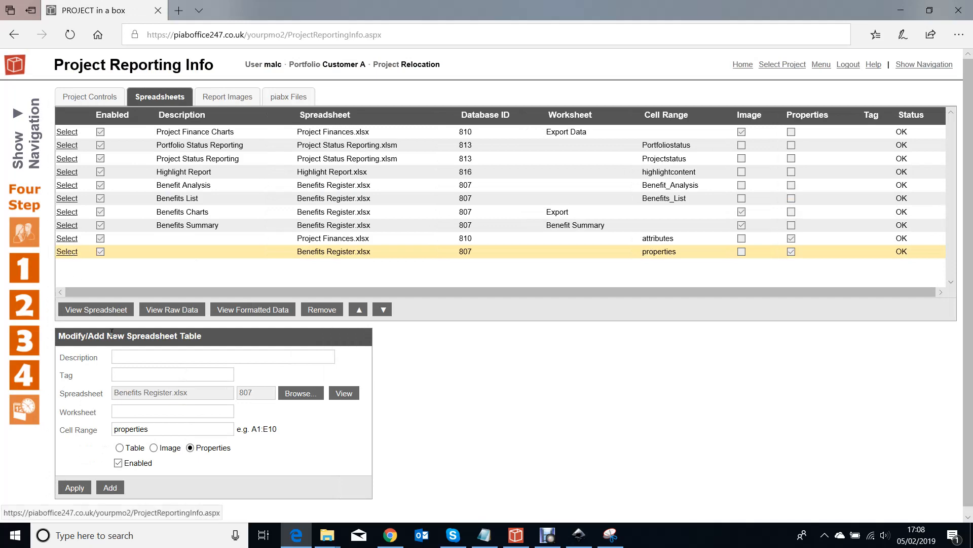
pyautogui.click(182, 309)
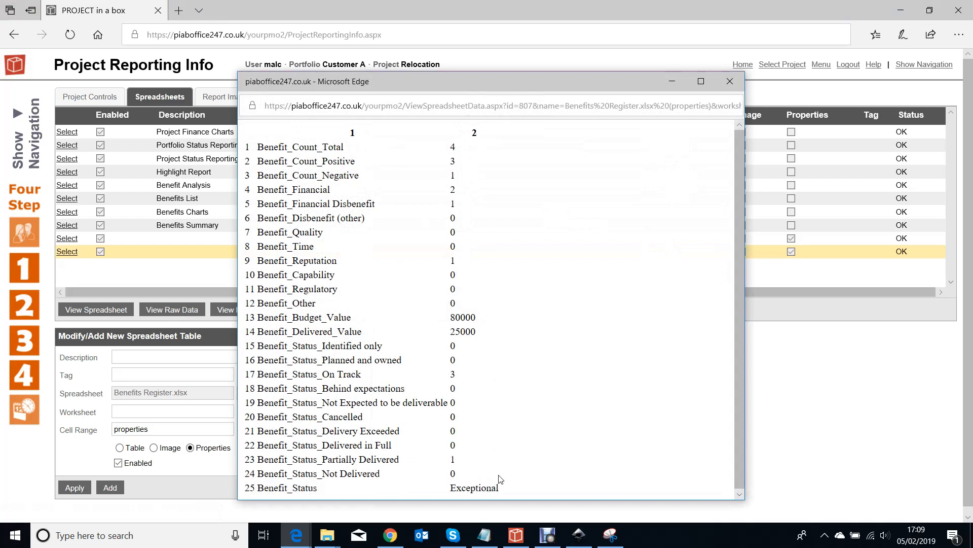
pyautogui.scroll(-1, 498, 345)
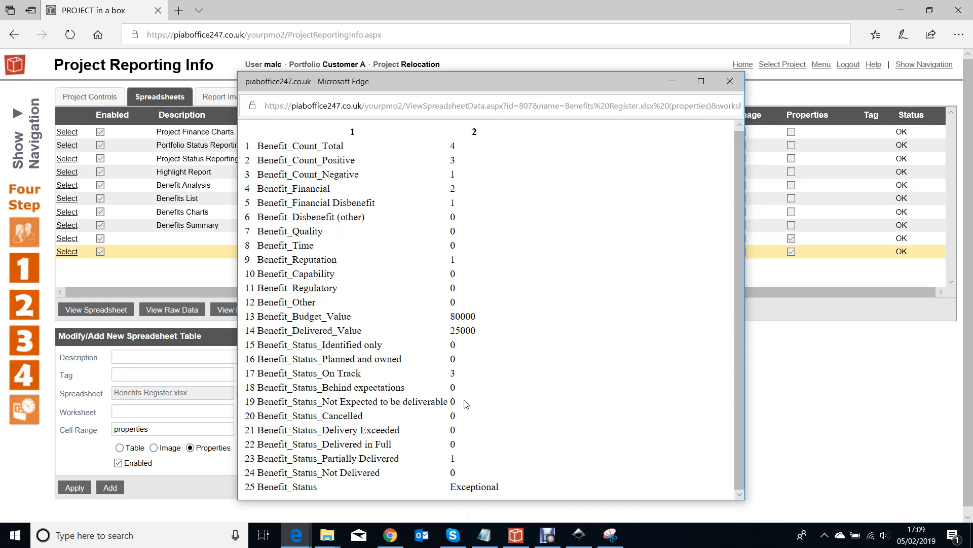
pyautogui.click(735, 84)
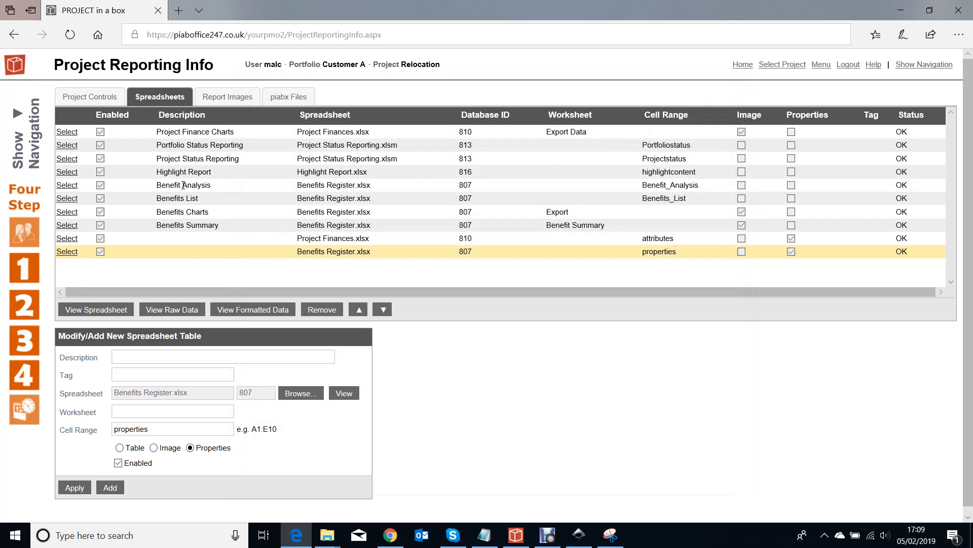
# View the raw data of the Benefit Analysis table, and close the data window
pyautogui.click(70, 186)
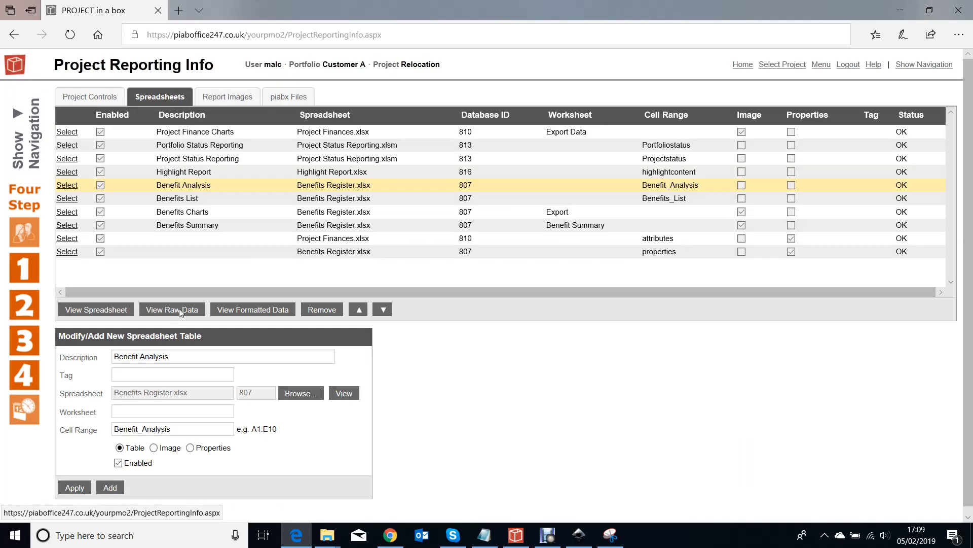
pyautogui.click(179, 309)
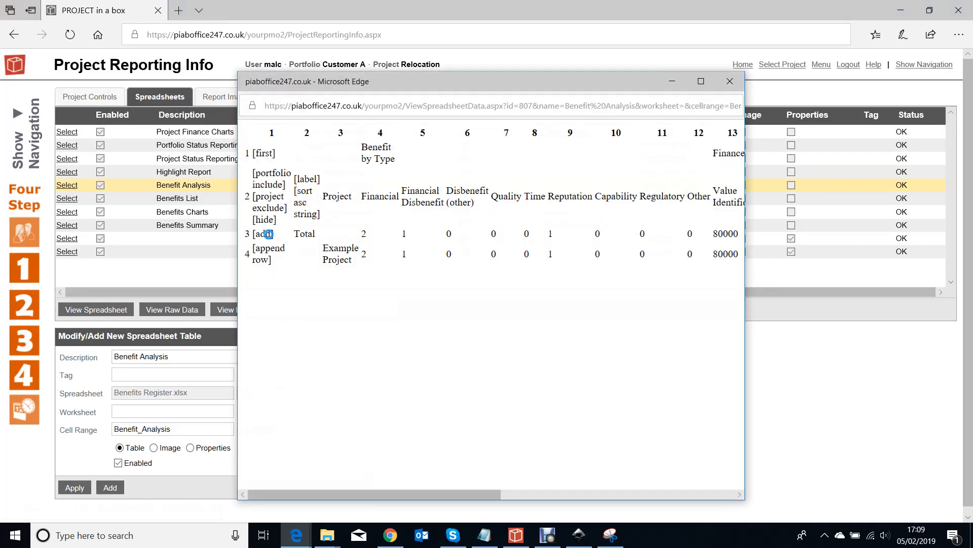
pyautogui.click(730, 81)
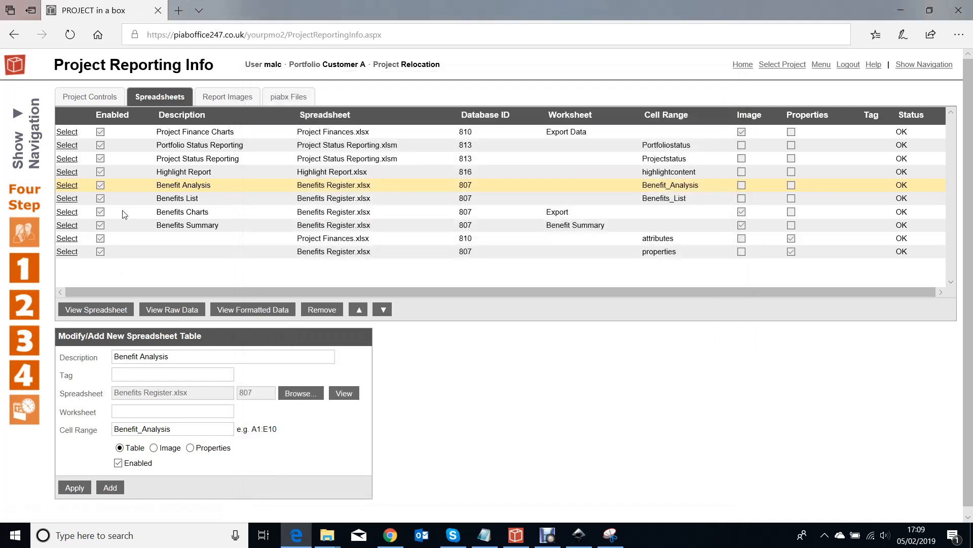
# View the raw data of the Benefits Summary image, and close the data window
pyautogui.click(70, 226)
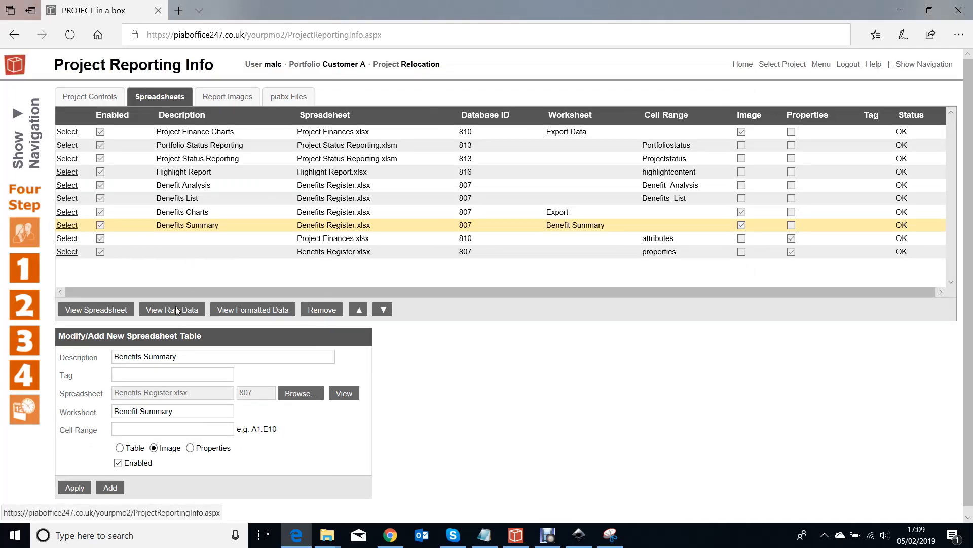
pyautogui.click(177, 310)
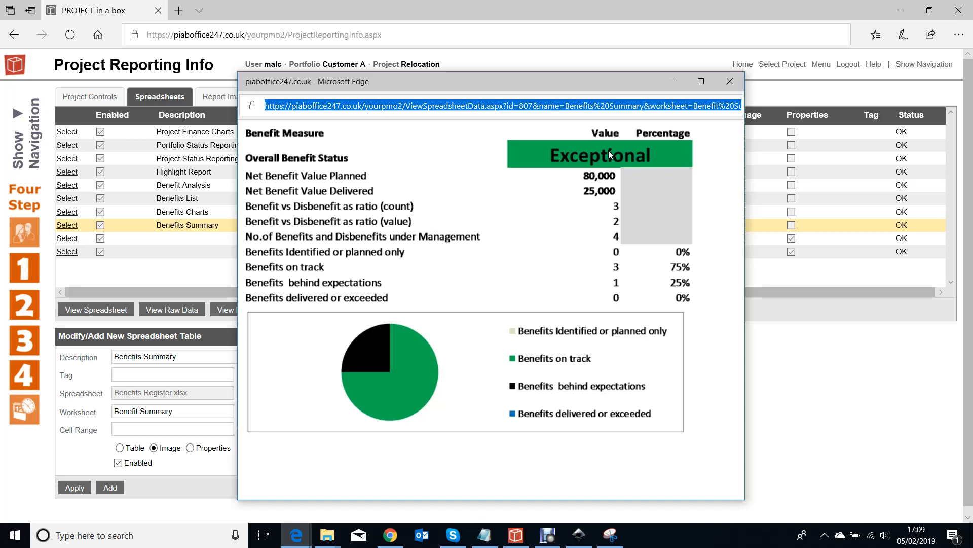
pyautogui.click(730, 81)
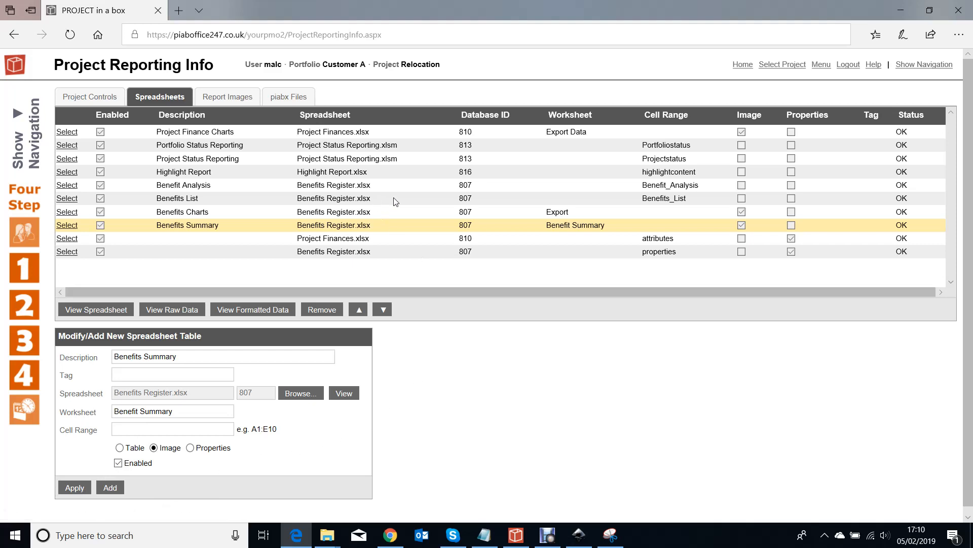
# View the Customer A project list, and open Project Schedule Risks and Issues.spn from the Start documents' Daily Log and Project Controls for editing in Planner
pyautogui.click(787, 67)
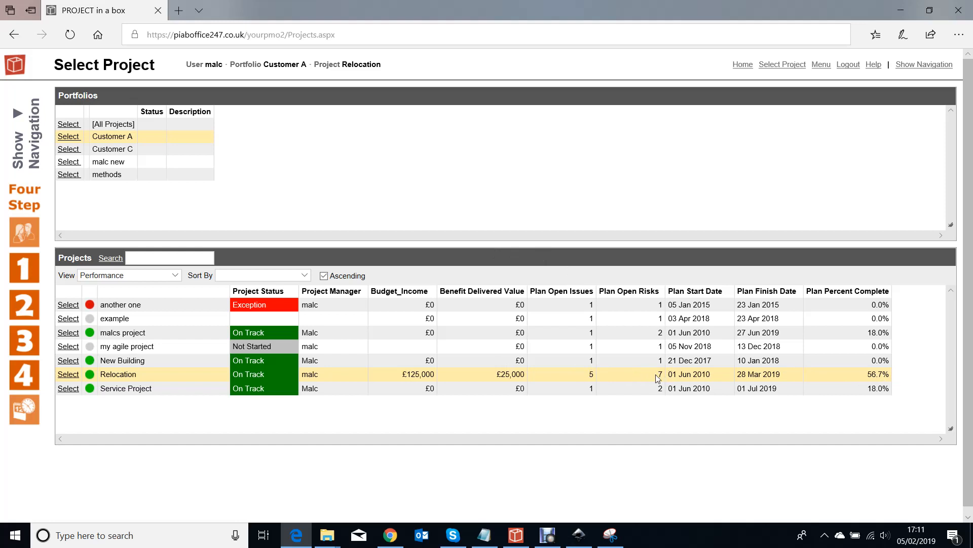
pyautogui.click(27, 264)
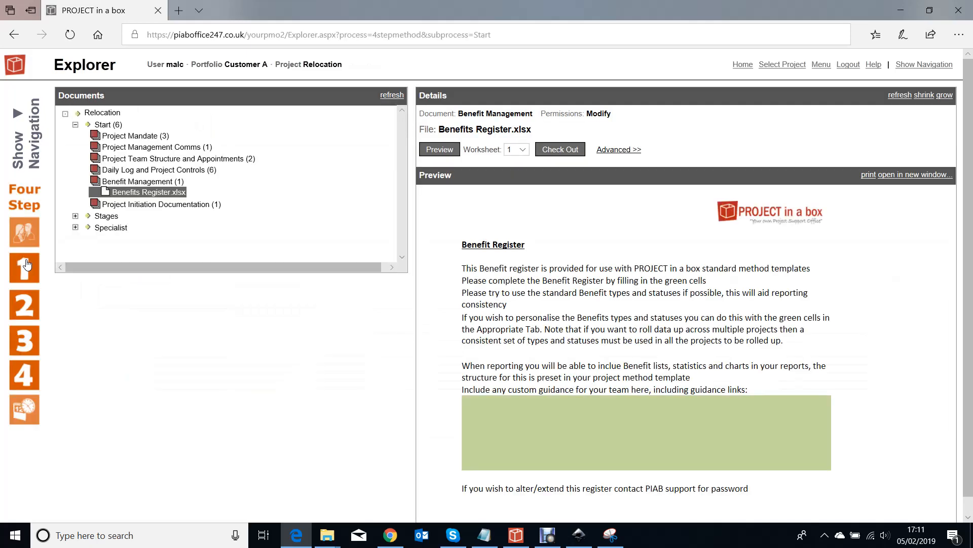
pyautogui.click(131, 170)
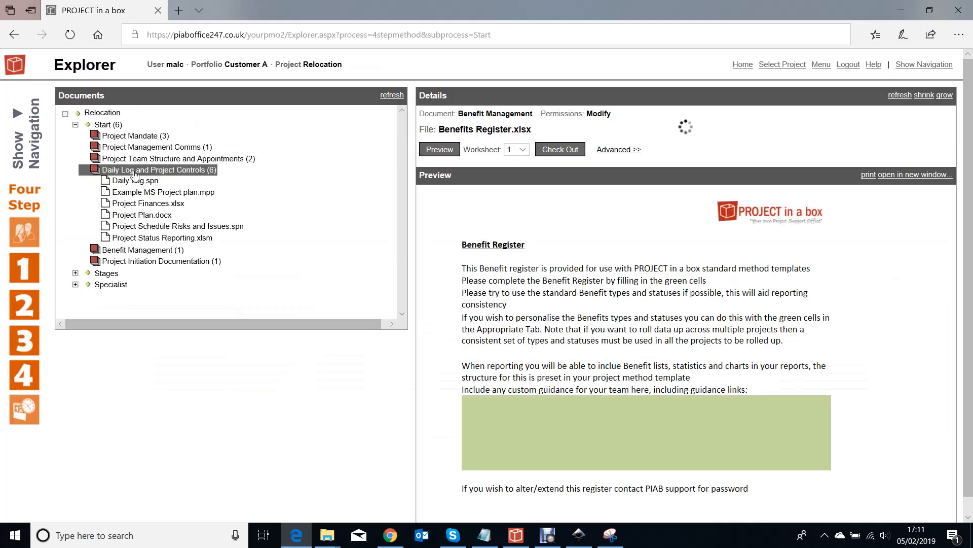
pyautogui.click(223, 226)
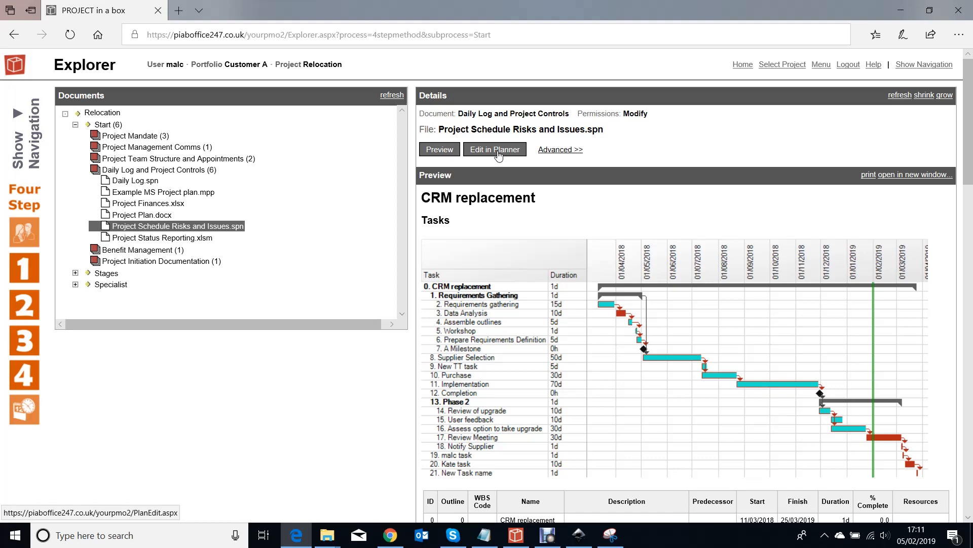
pyautogui.click(498, 152)
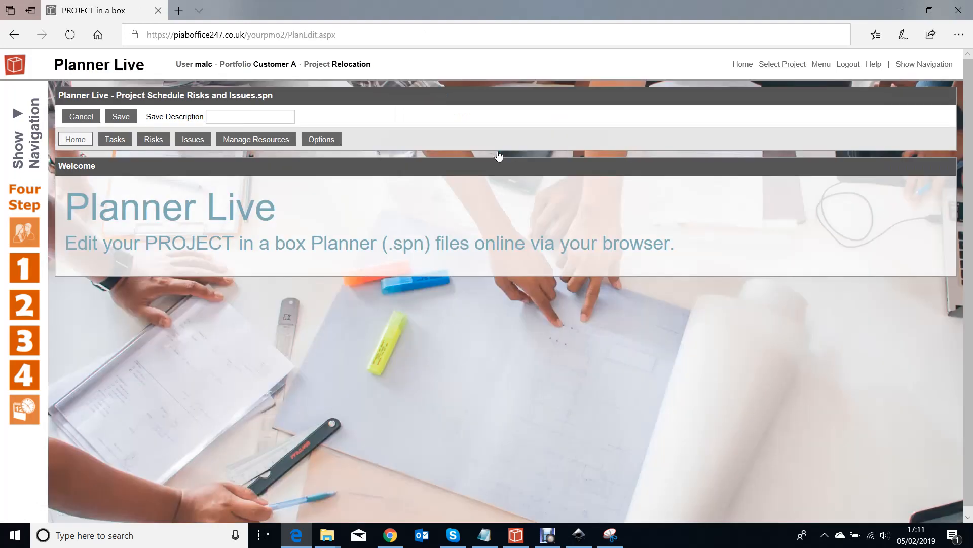
# Add a new risk to the plan's risk register and open it for editing
pyautogui.click(153, 140)
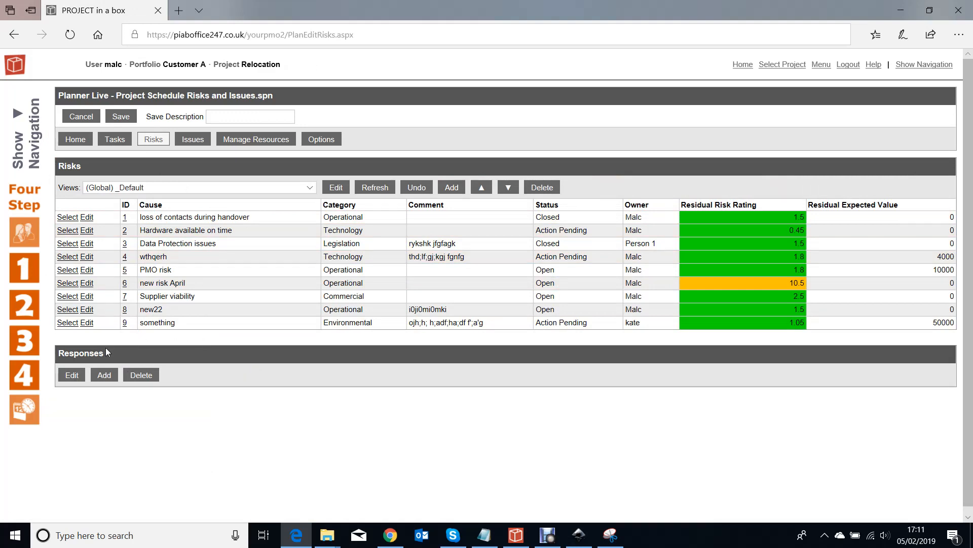
pyautogui.click(454, 187)
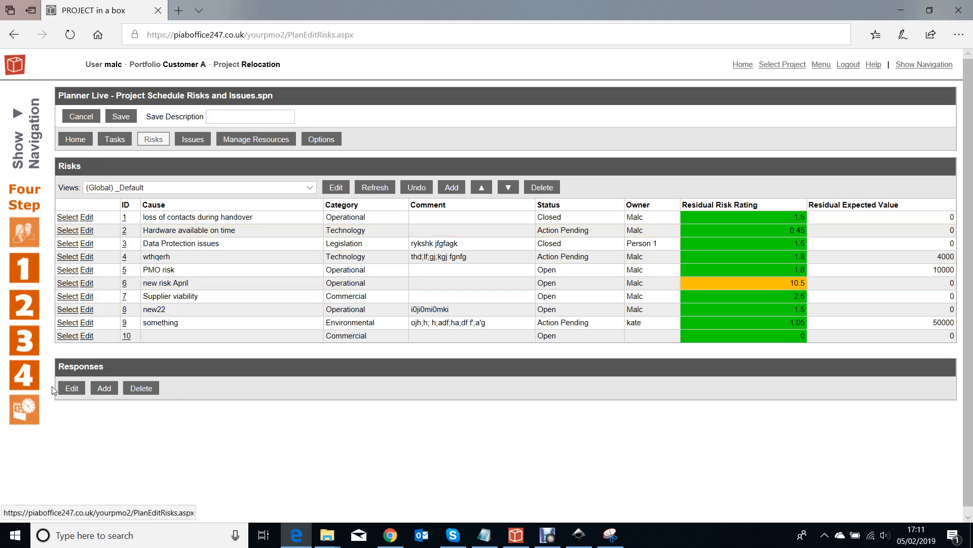
pyautogui.click(87, 336)
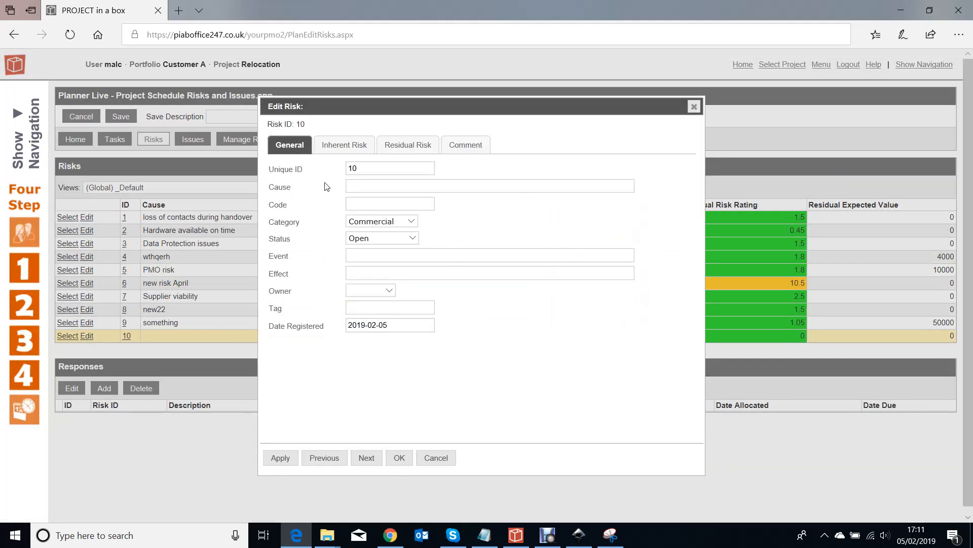
# Describe the new risk's cause as "lack of resource", assign its owner, and set its category to Operational
pyautogui.click(369, 192)
pyautogui.write('lack of resource')
pyautogui.click(389, 291)
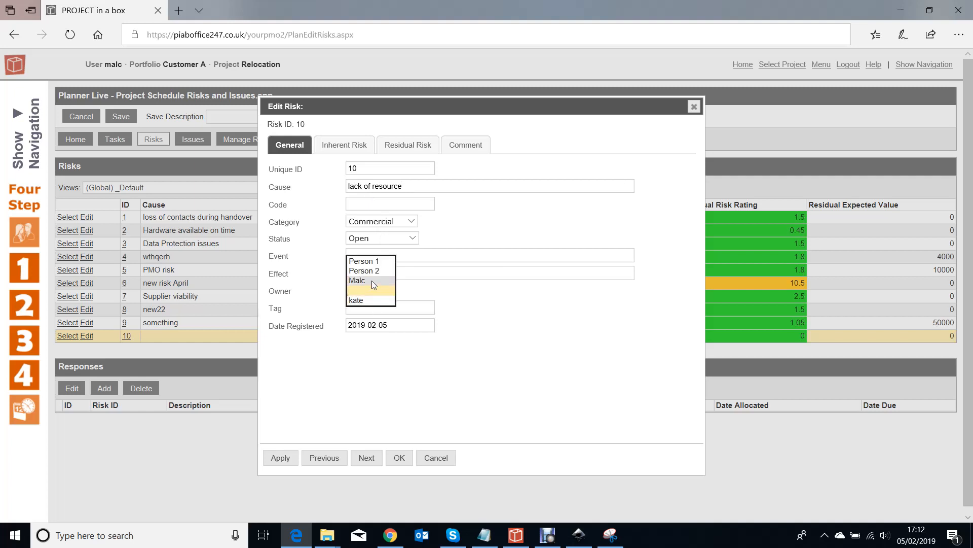
pyautogui.click(374, 281)
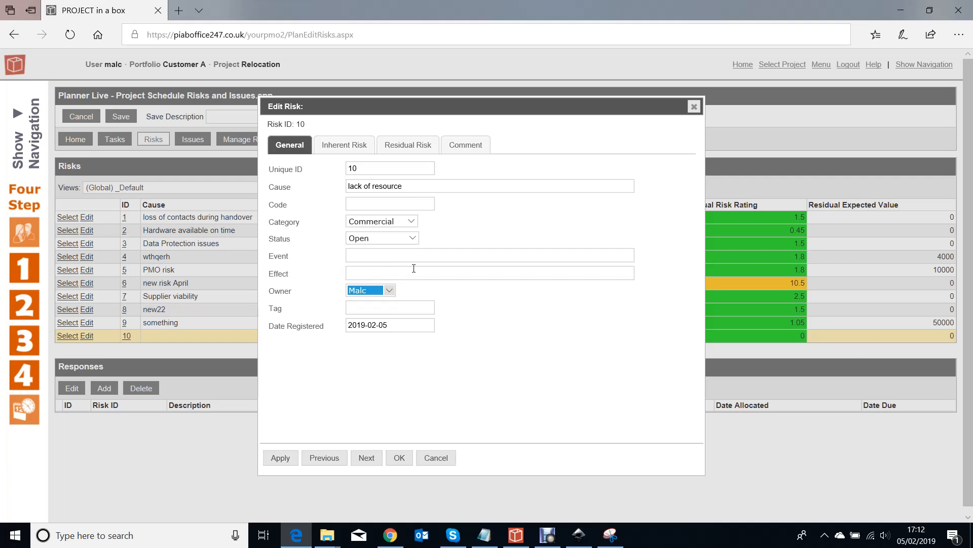
pyautogui.click(412, 222)
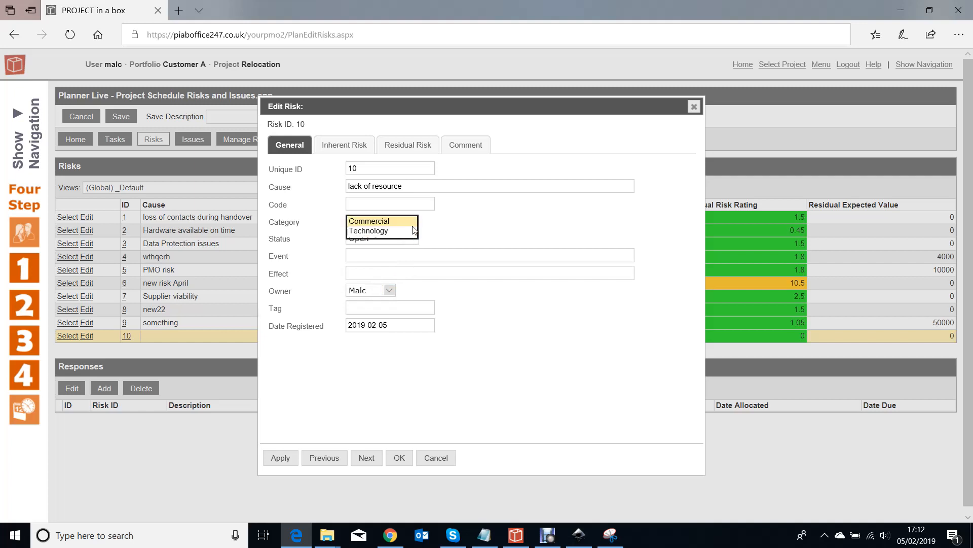
pyautogui.click(379, 250)
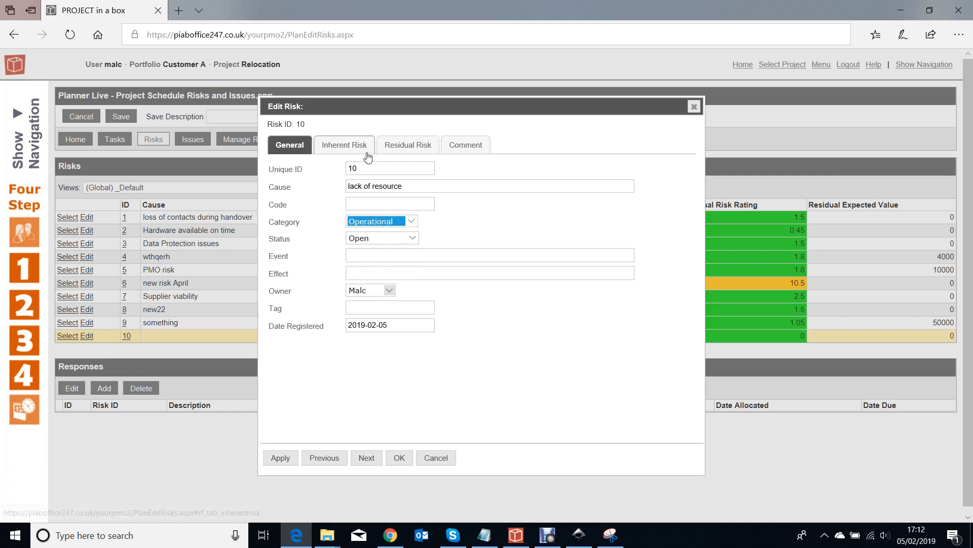
# Set the new risk's inherent impact to Medium and inherent probability to 45%
pyautogui.click(352, 146)
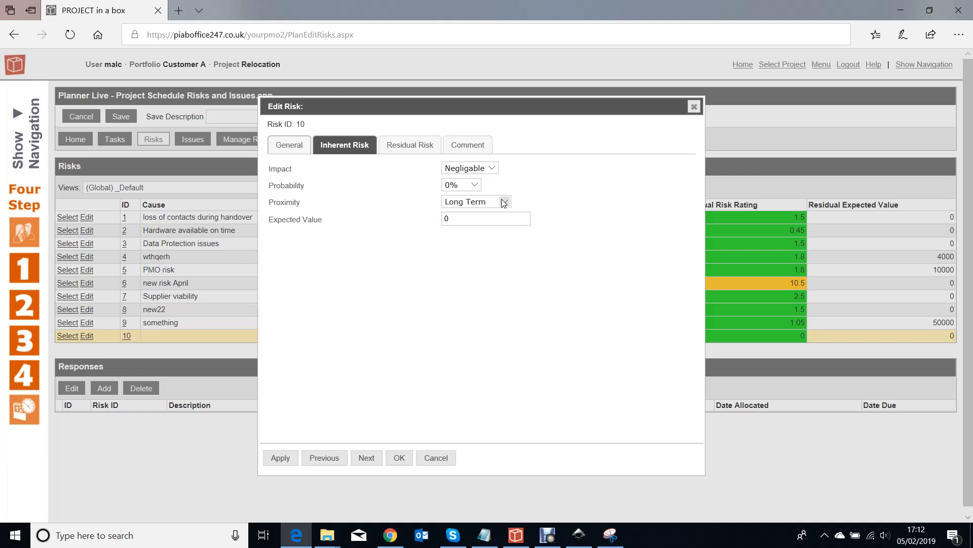
pyautogui.click(490, 170)
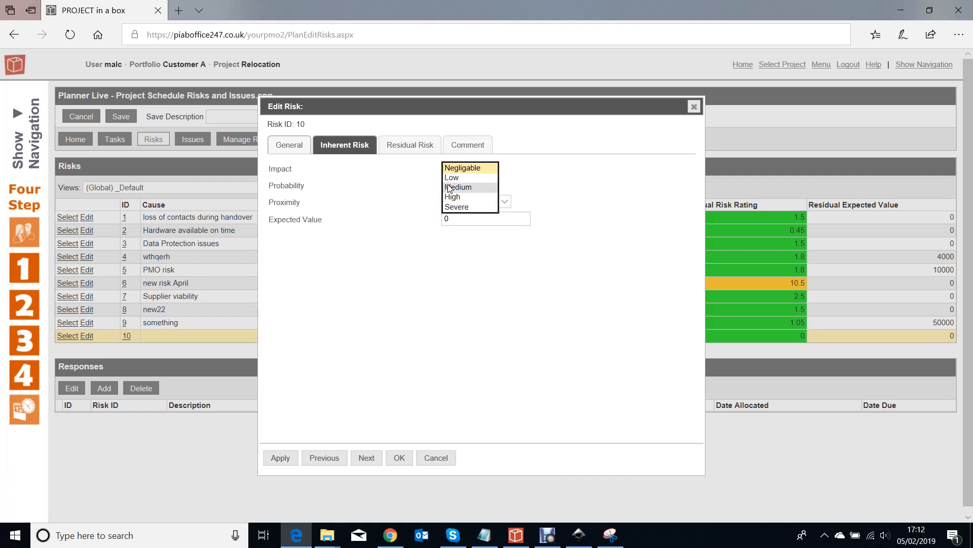
pyautogui.click(474, 187)
pyautogui.click(475, 185)
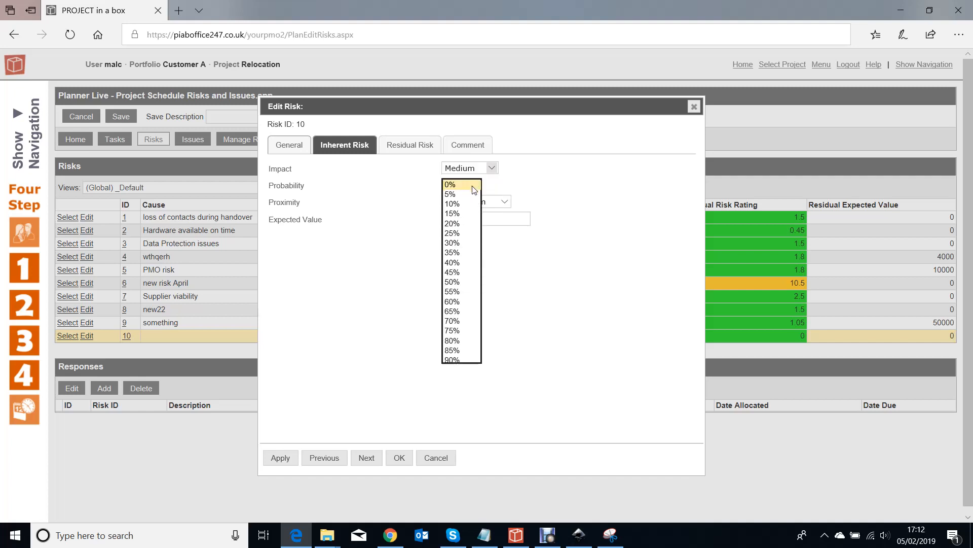
pyautogui.click(455, 276)
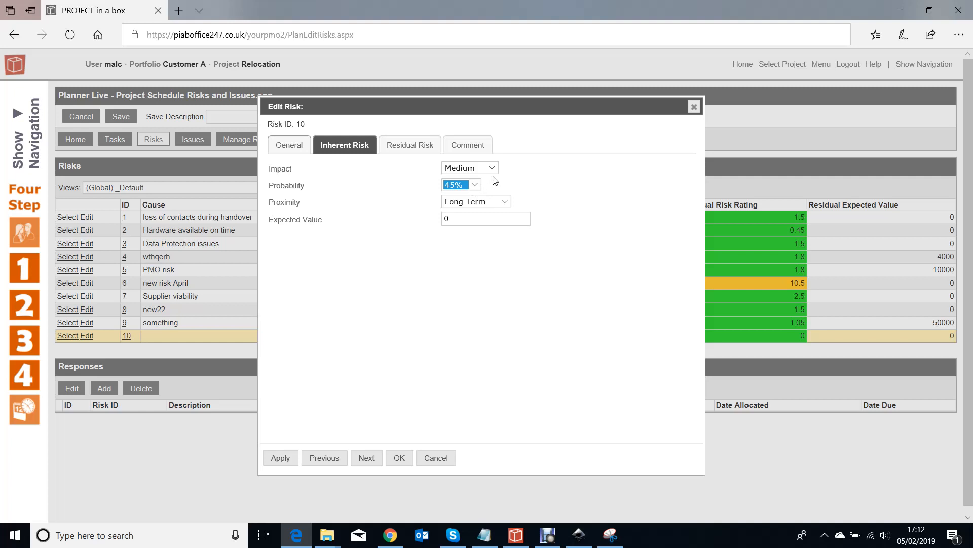
# Set the new risk's residual impact to Medium and probability to 45%, and save the plan
pyautogui.click(404, 146)
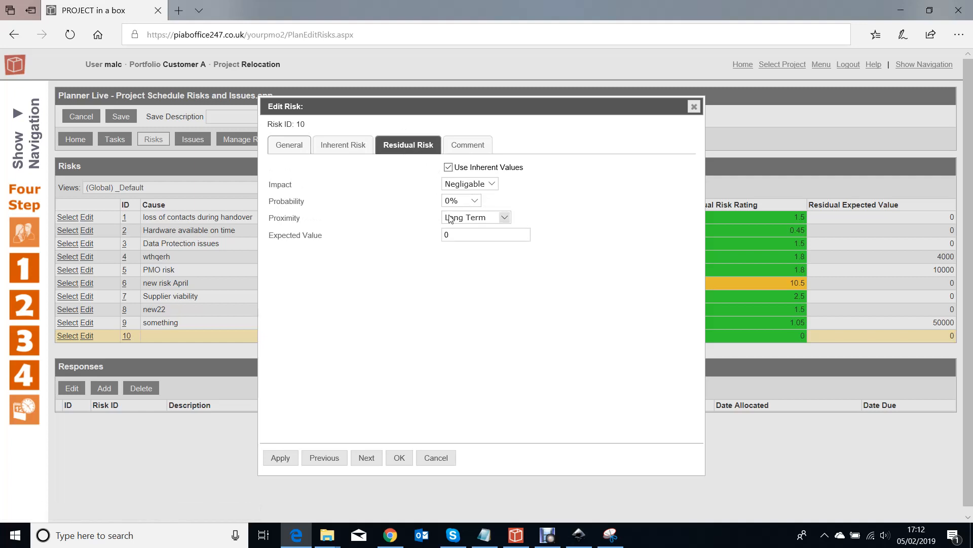
pyautogui.click(492, 184)
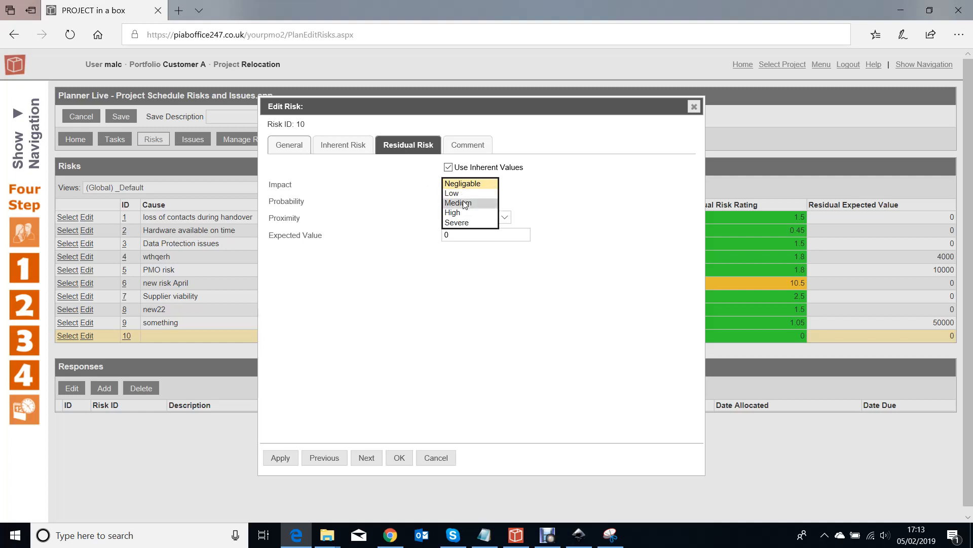
pyautogui.click(465, 203)
pyautogui.click(478, 201)
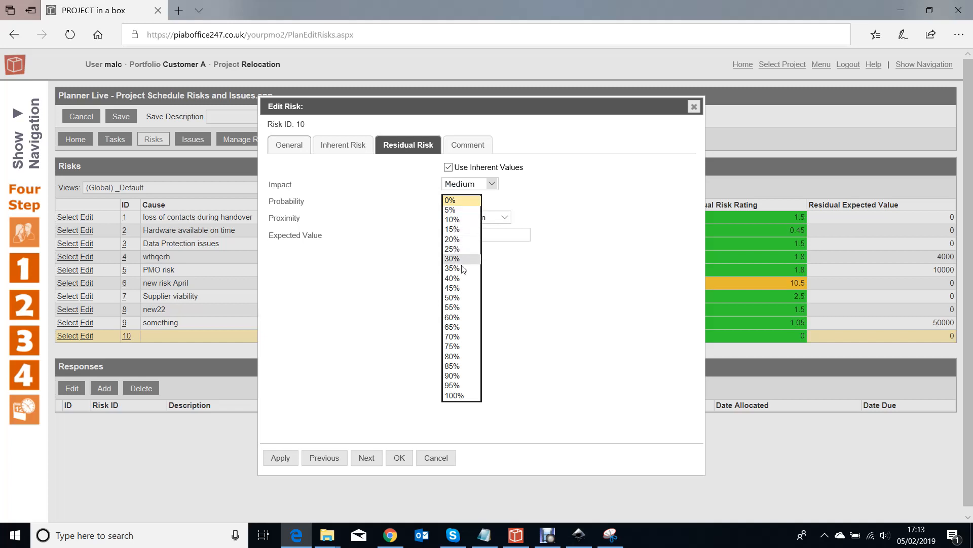
pyautogui.click(462, 288)
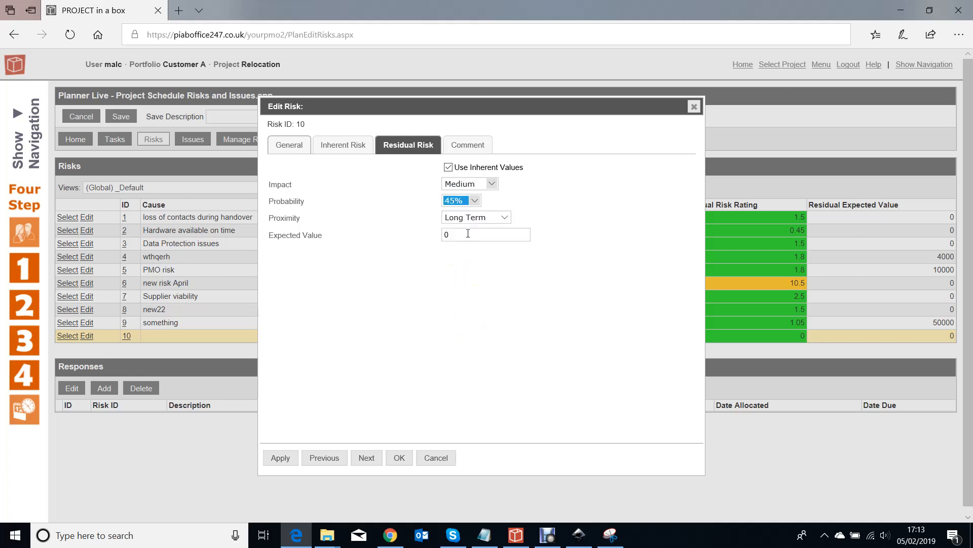
pyautogui.click(400, 459)
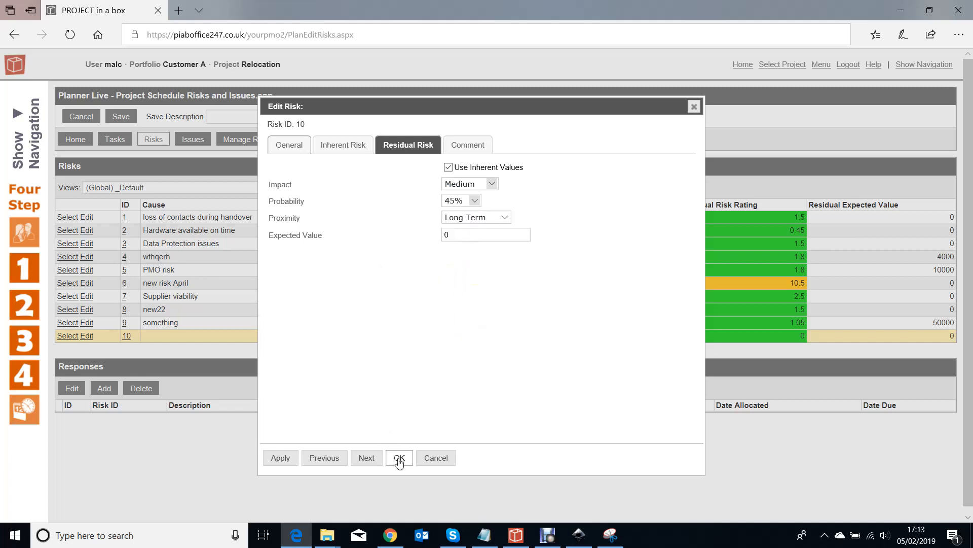
pyautogui.click(399, 459)
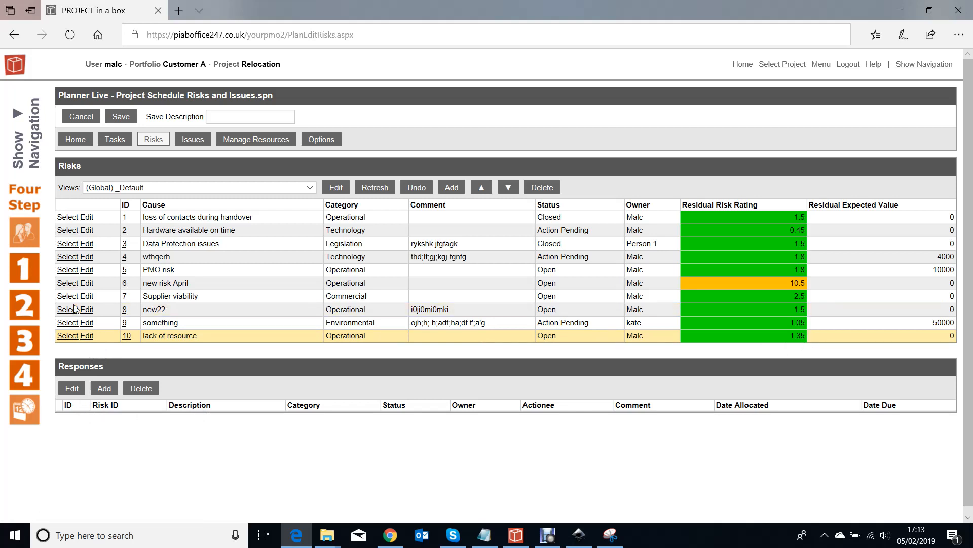
pyautogui.click(117, 117)
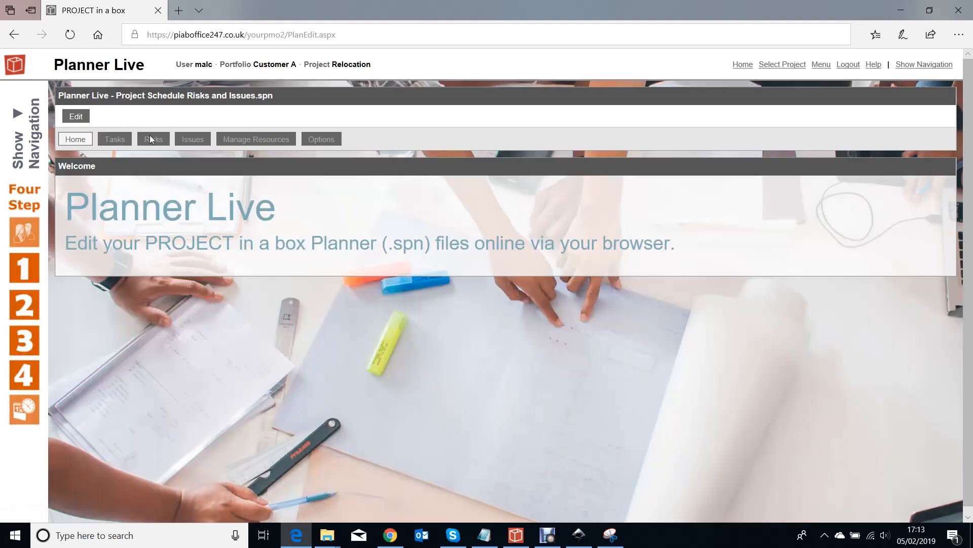
# View the Relocation project's live risk summary by loading Project Risks with the (Global) _Default view
pyautogui.click(29, 132)
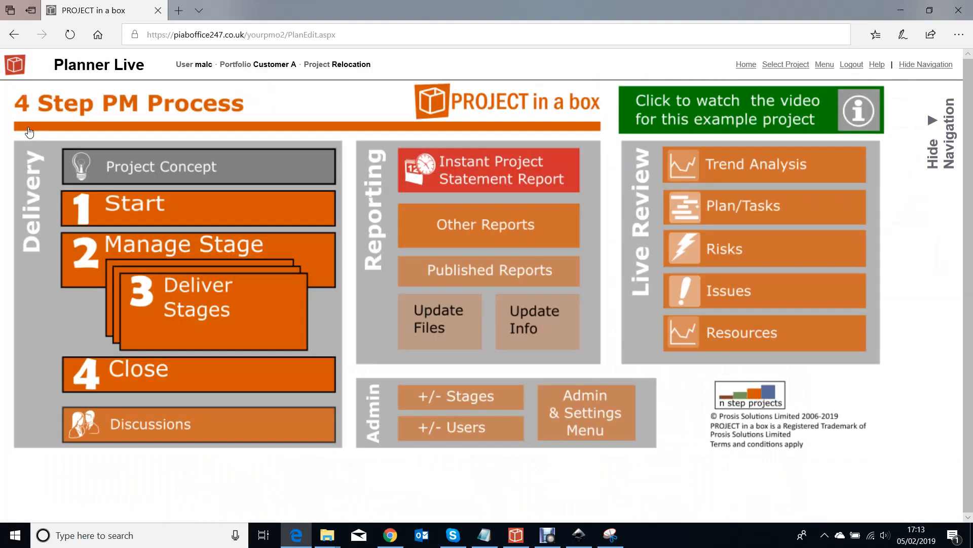
pyautogui.click(746, 264)
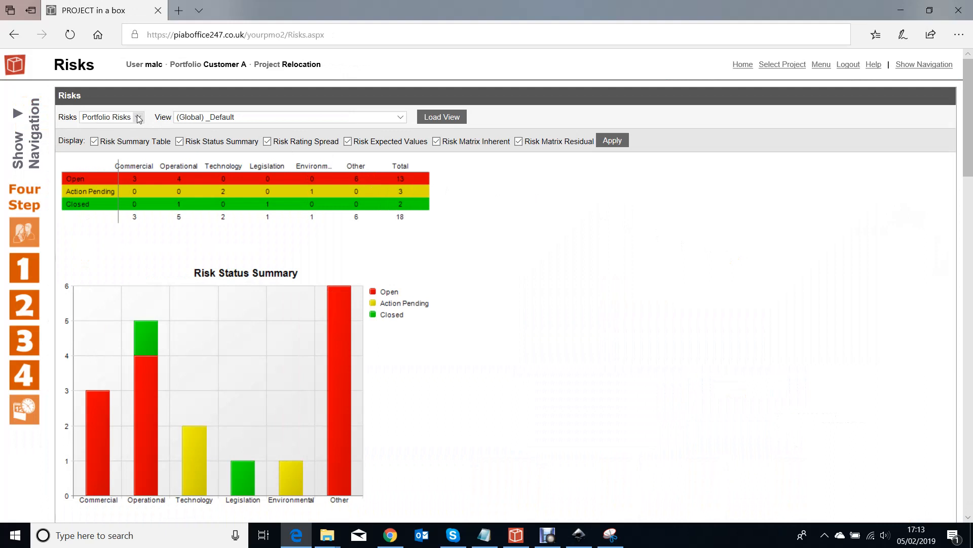
pyautogui.click(139, 119)
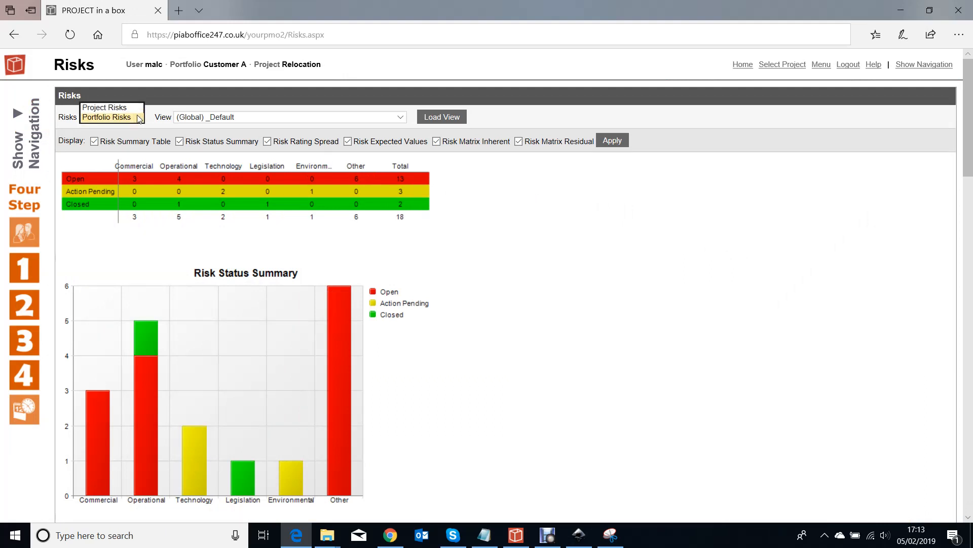
pyautogui.click(96, 100)
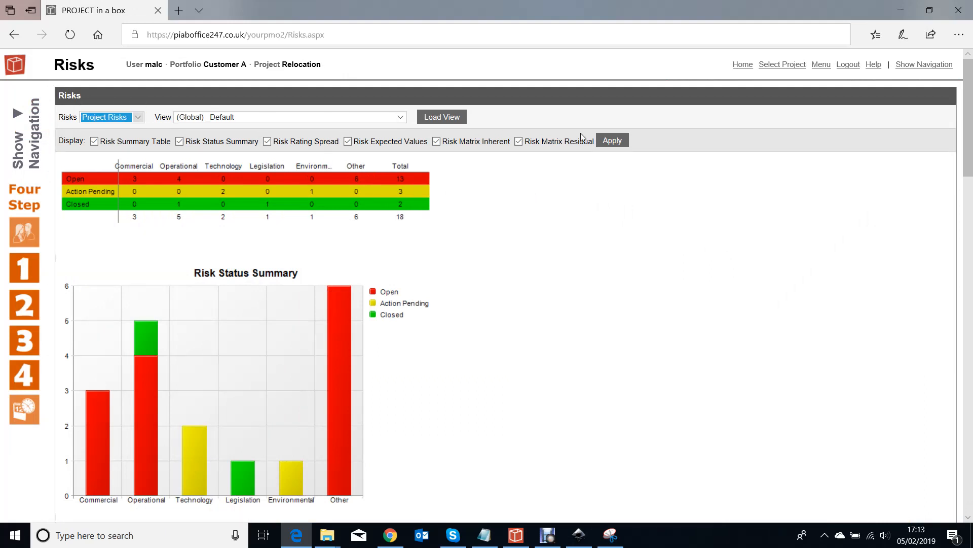
pyautogui.click(446, 118)
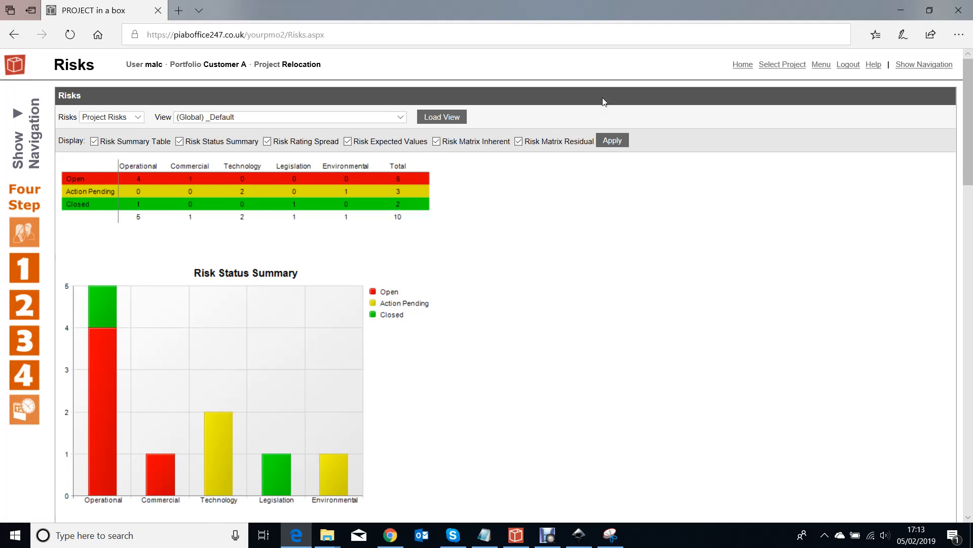
# Return to the Customer A portfolio's project list to review the projects' Performance figures
pyautogui.click(793, 67)
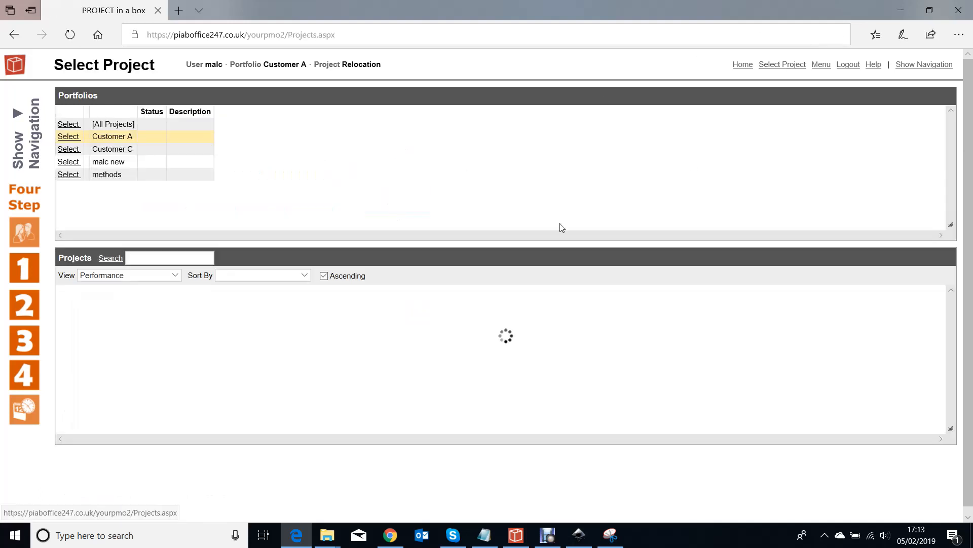